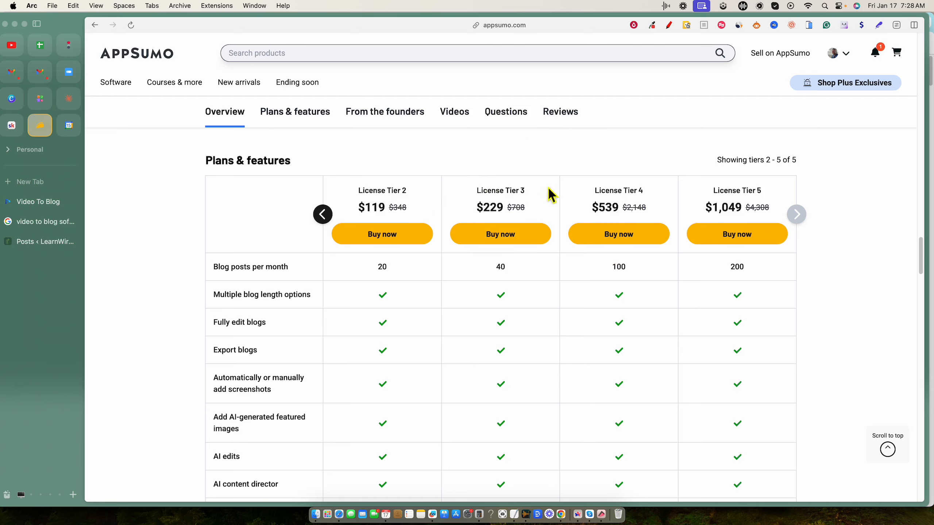
Step: Switch from the AppSumo deal page to the Video To Blog site and log in with Google
scroll(643, 154, up, 10)
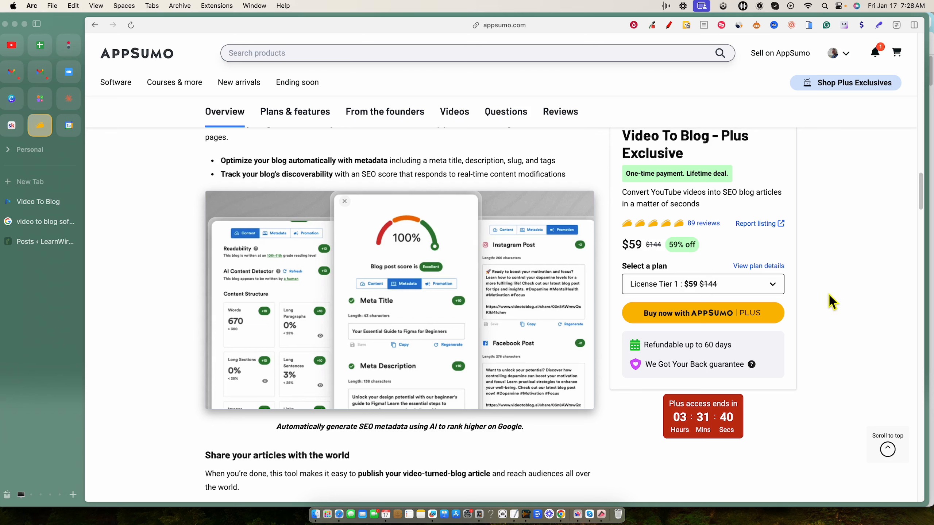
scroll(827, 296, up, 1)
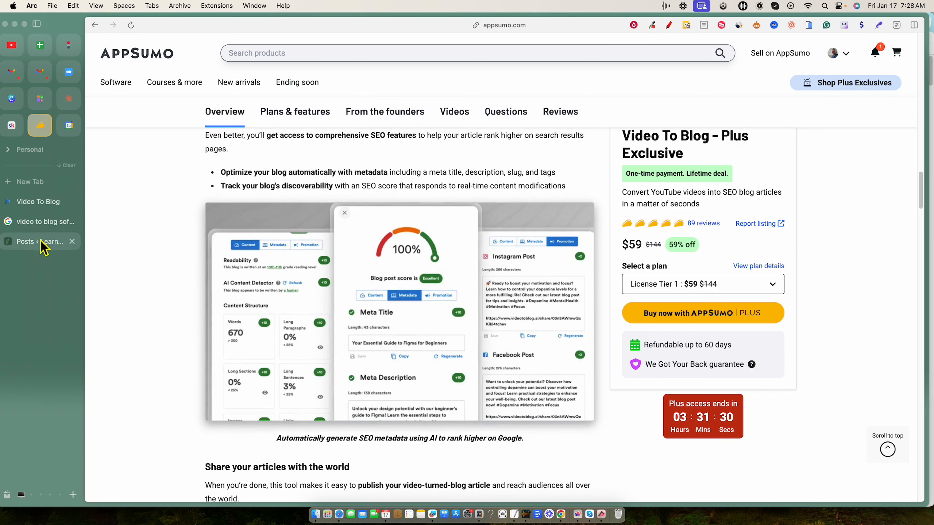
click(44, 209)
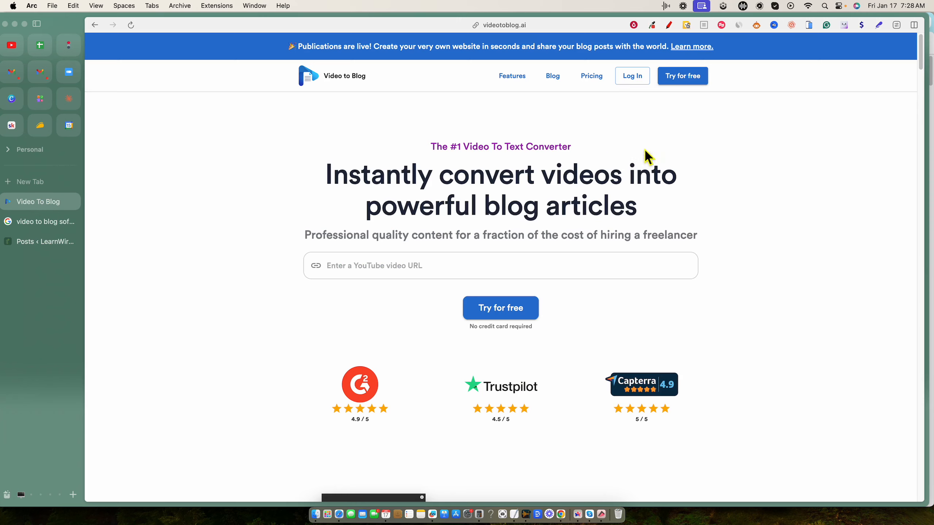
click(633, 76)
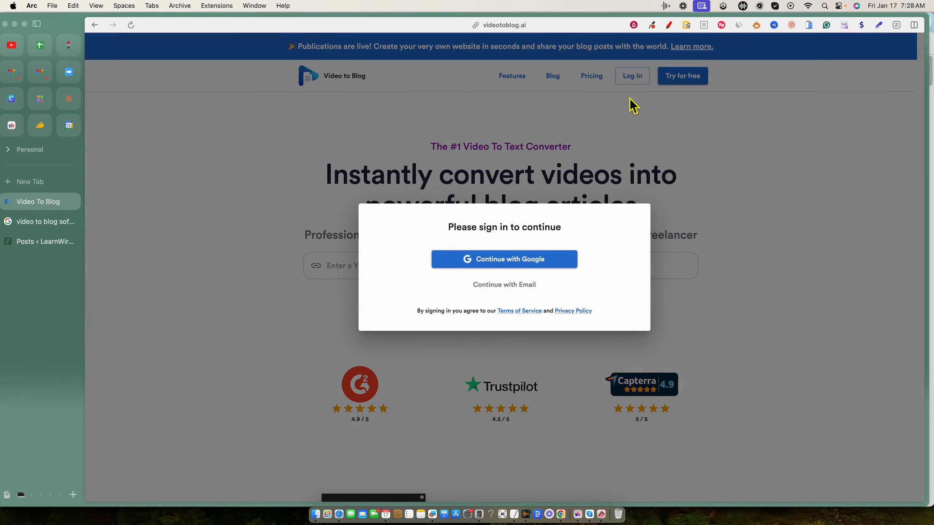
click(527, 262)
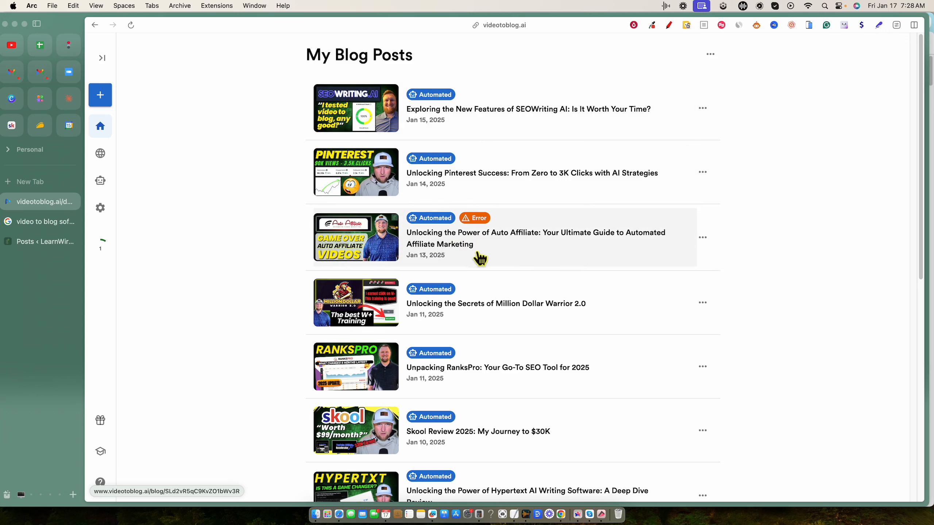
Step: Look through the My Blog Posts list to examine the automatically generated posts, their dates and status labels
mouse_move(491, 223)
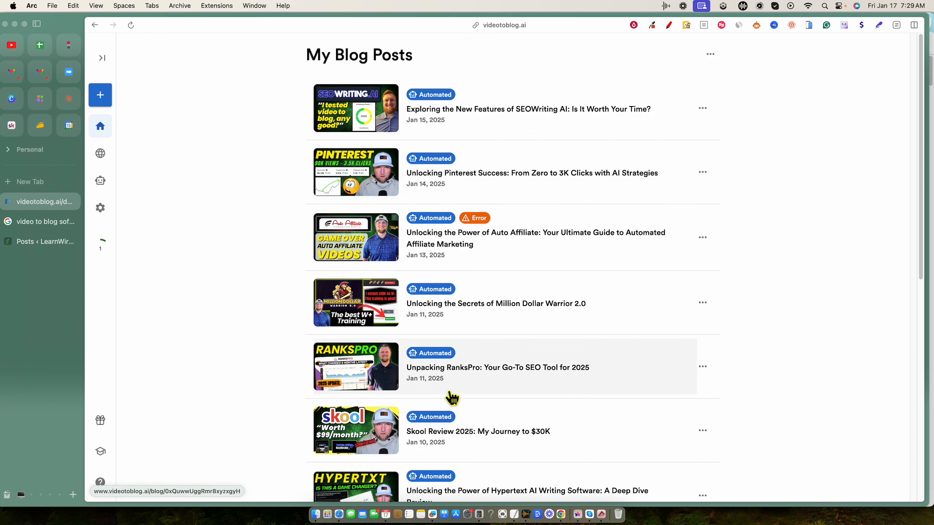
scroll(456, 390, down, 4)
scroll(489, 397, down, 3)
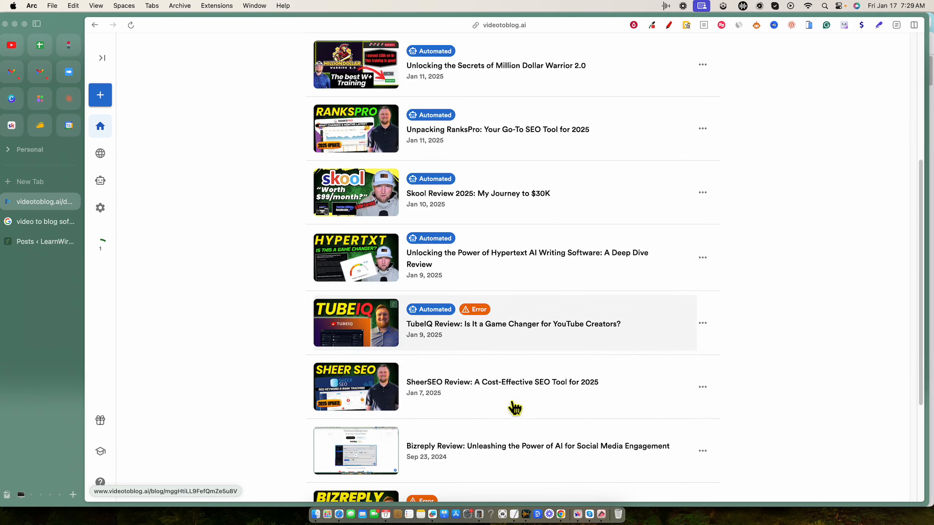
scroll(511, 405, up, 4)
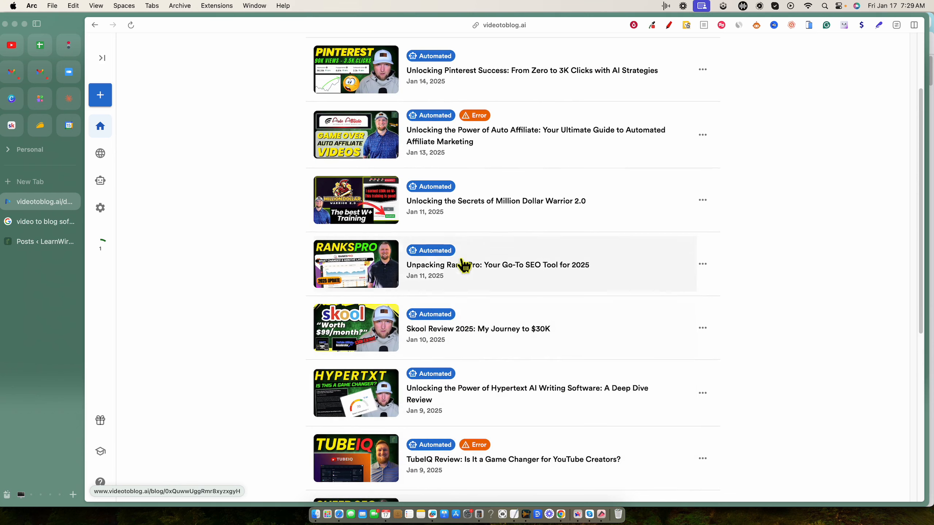
scroll(541, 217, up, 3)
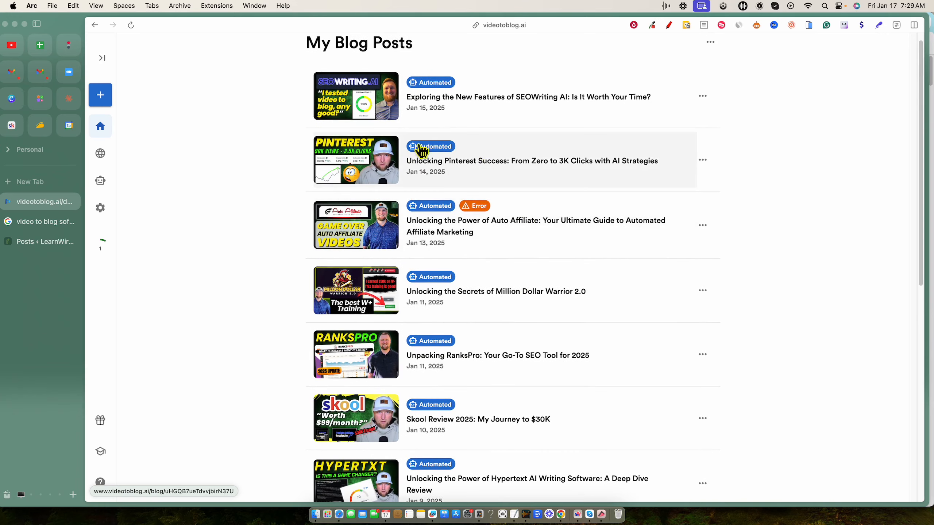
scroll(479, 241, down, 1)
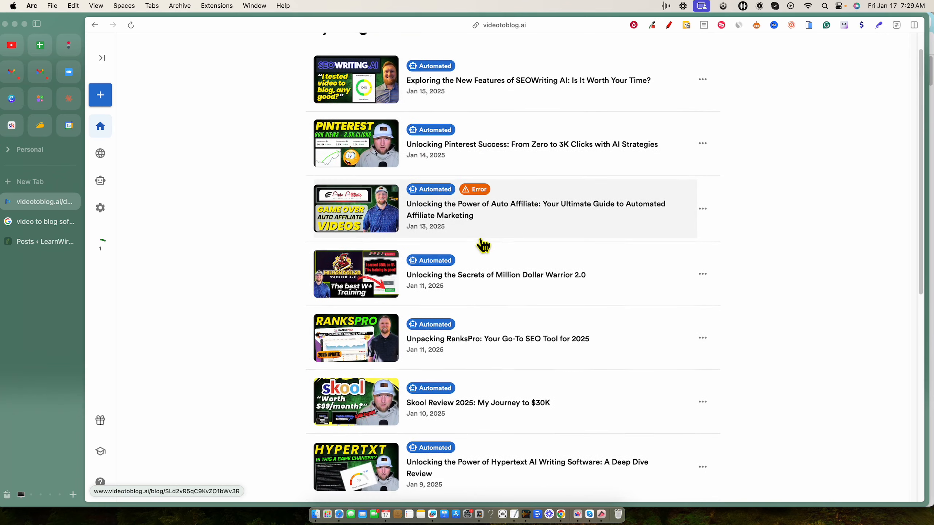
scroll(483, 366, down, 10)
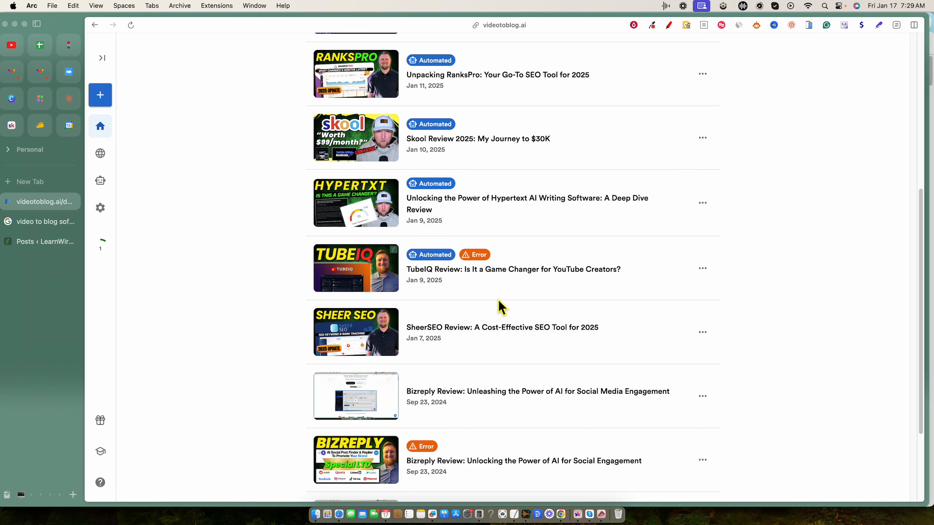
scroll(501, 306, up, 1)
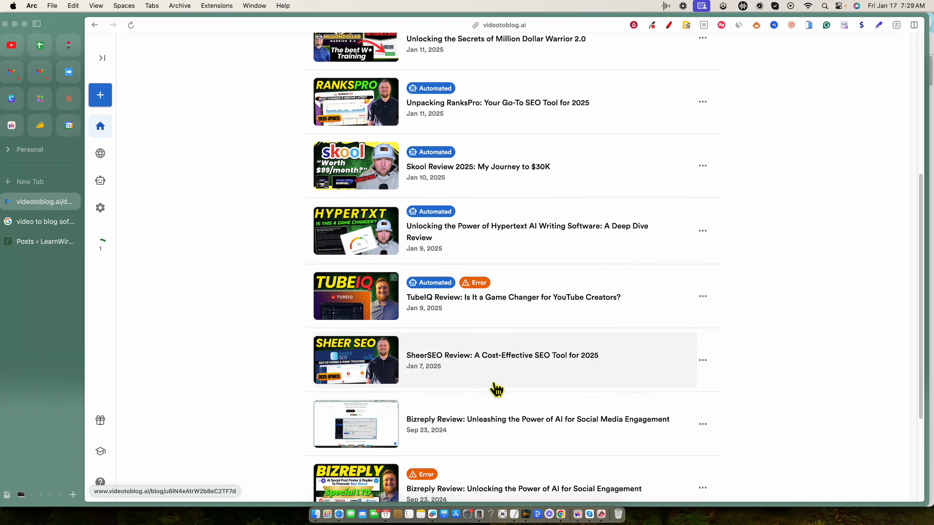
scroll(497, 390, up, 5)
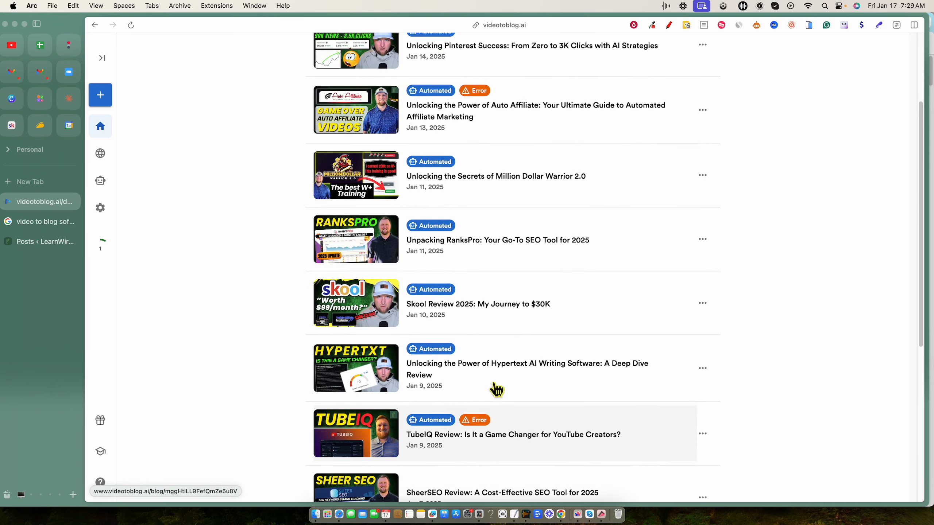
scroll(507, 389, up, 1)
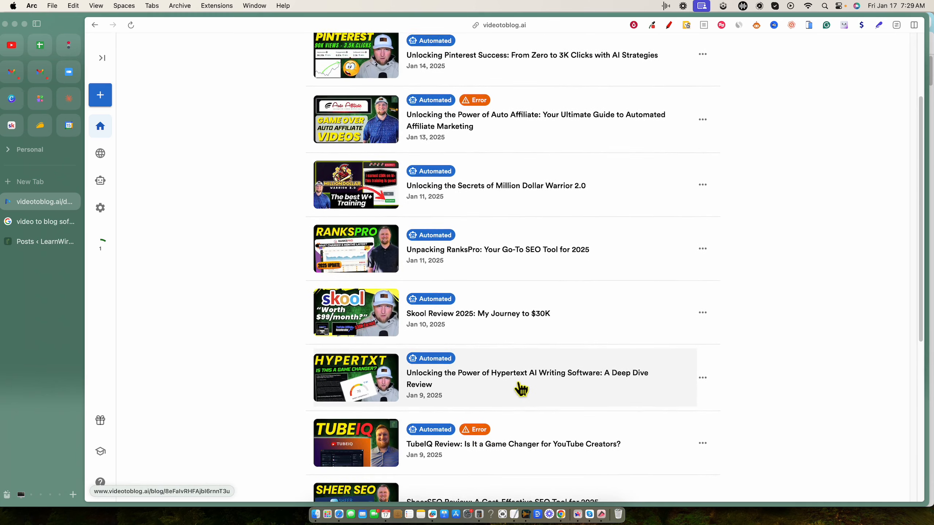
scroll(533, 386, up, 1)
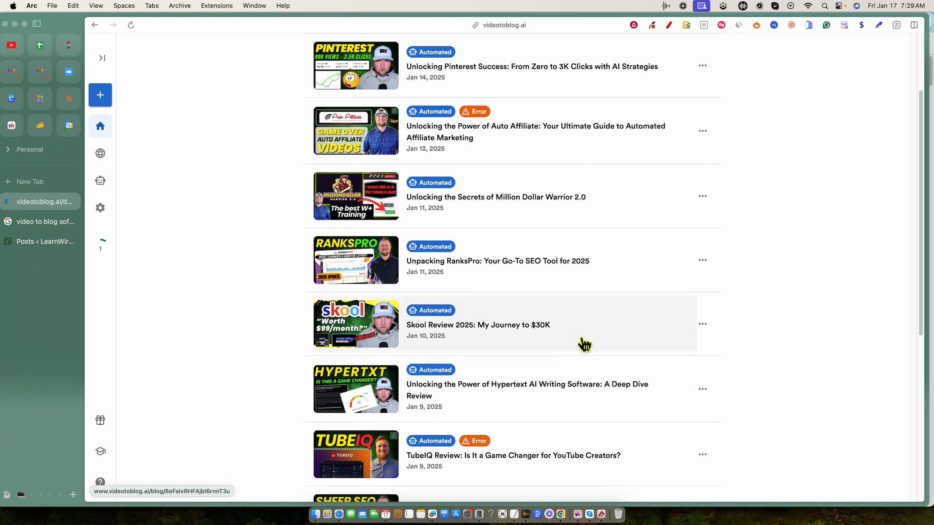
scroll(616, 298, up, 1)
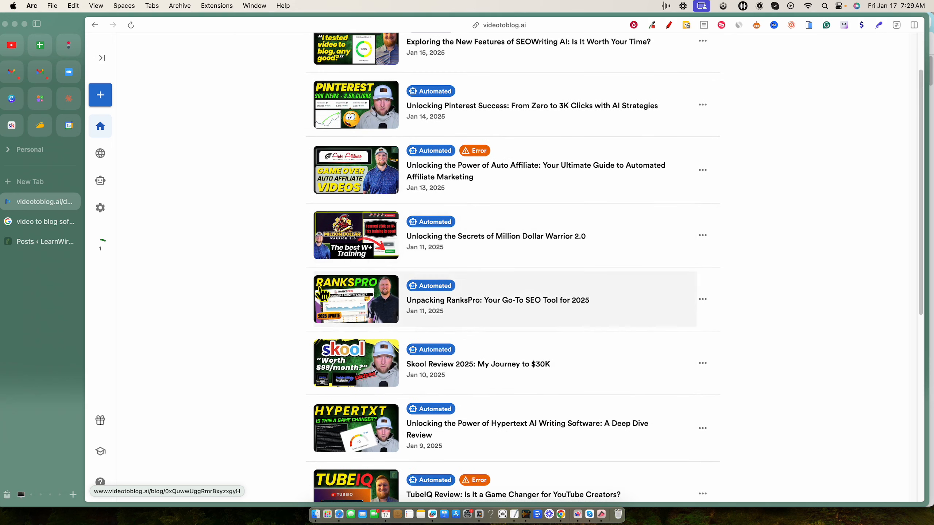
scroll(502, 314, up, 2)
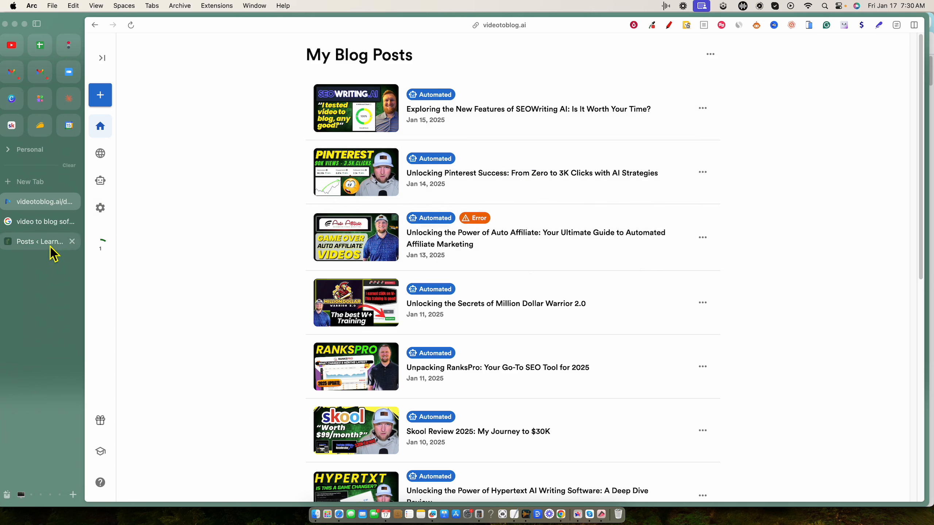
Step: Switch to Gmail and open the generated-post notification for the INSANE AI Pinterest Traffic Strategy video
click(12, 74)
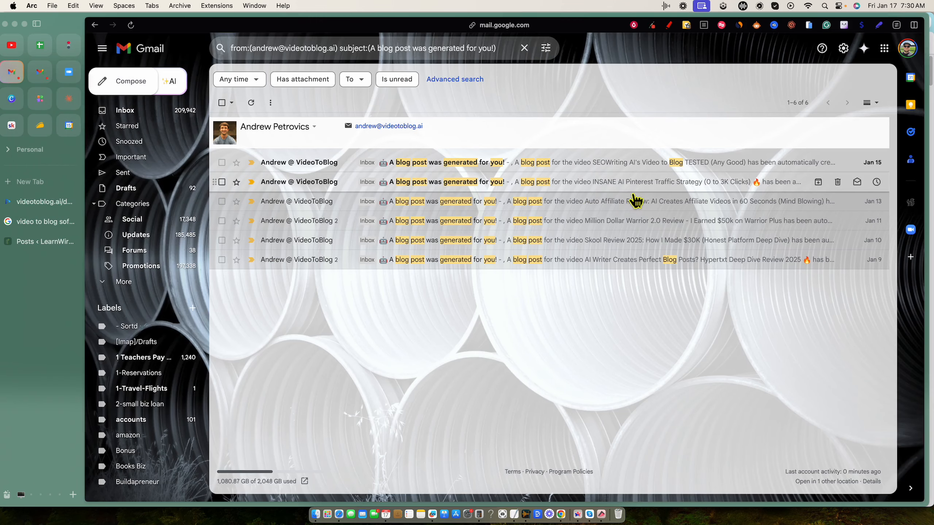
click(589, 186)
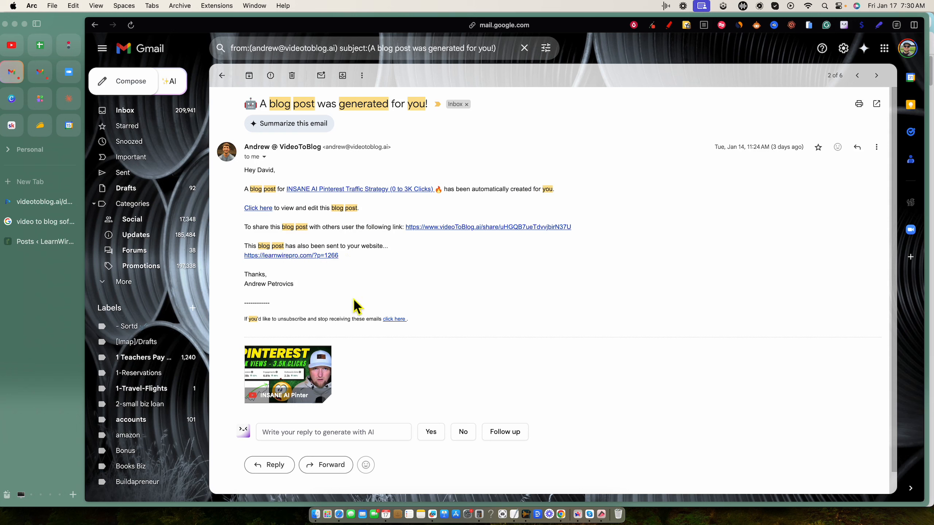
Step: Return to Video To Blog and open the post "Unlocking Pinterest Success: From Zero to 3K Clicks with AI Strategies"
click(44, 201)
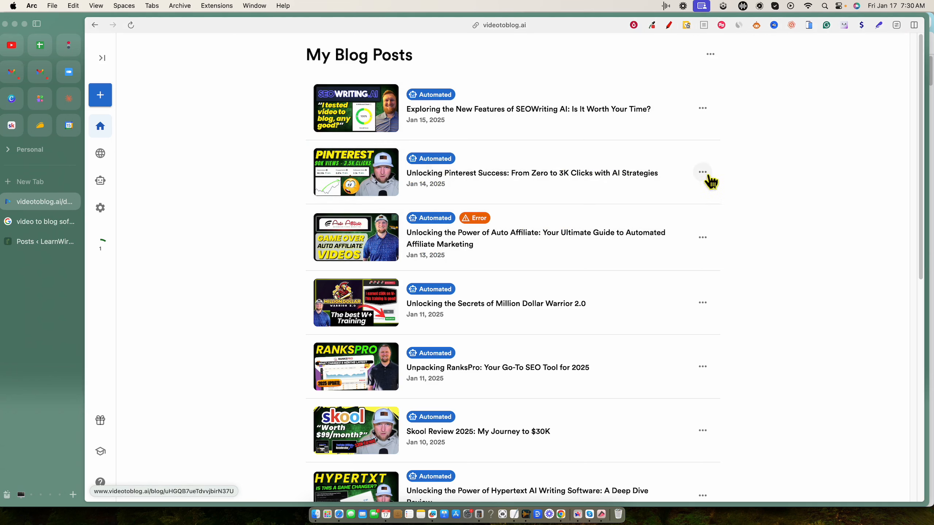
click(705, 175)
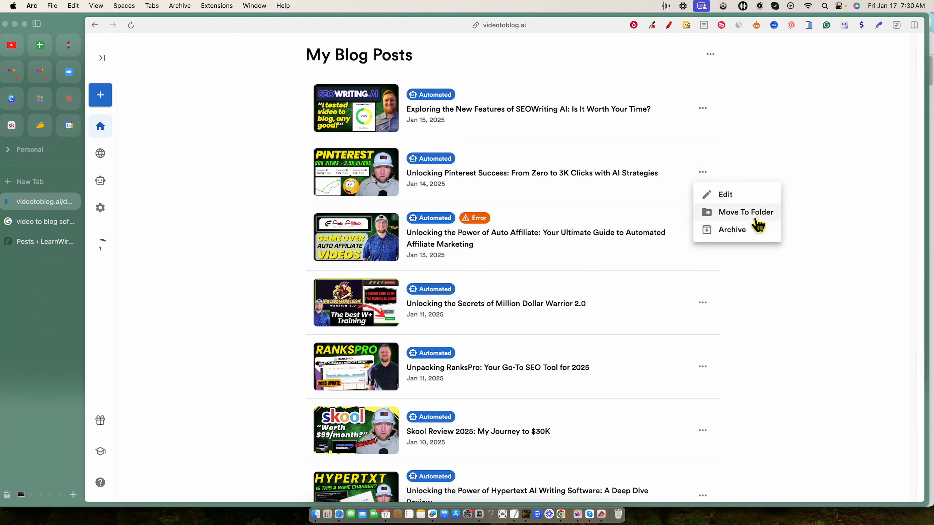
click(749, 169)
click(626, 175)
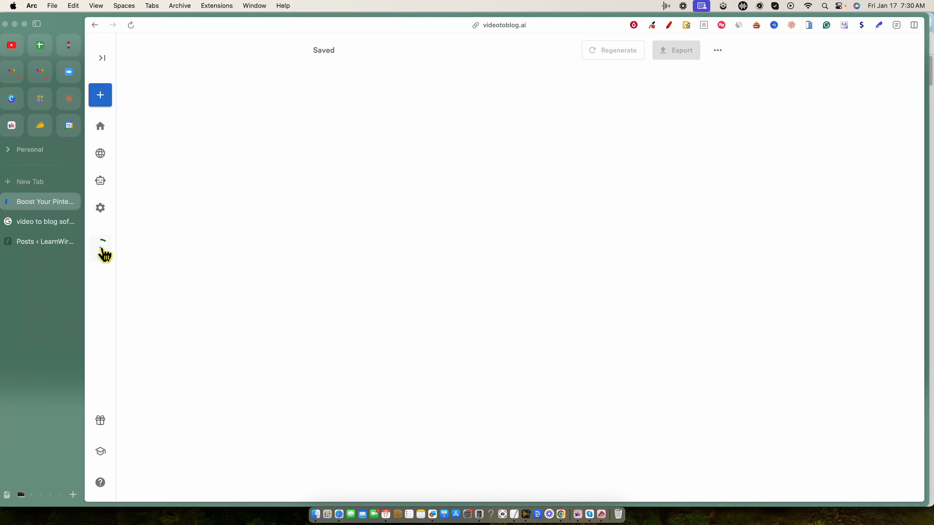
mouse_move(108, 254)
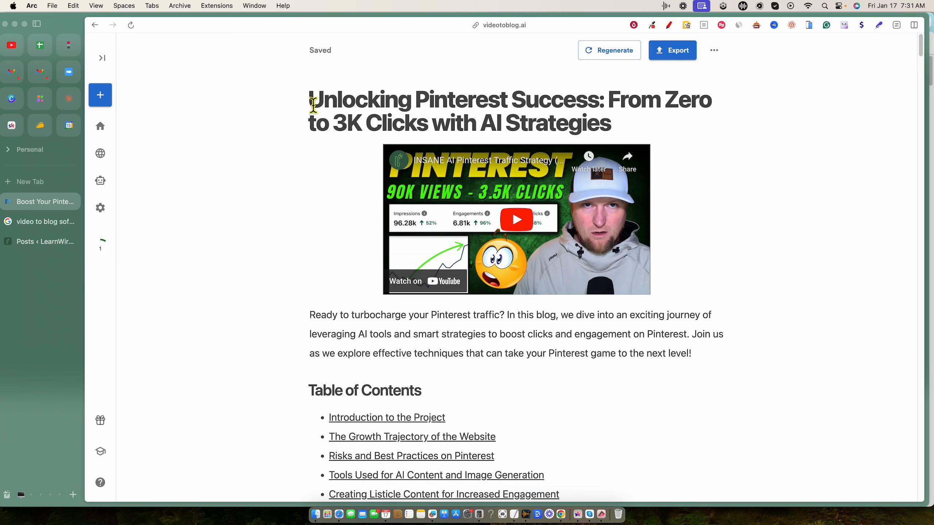
Step: Review the Pinterest post's title, embedded video and opening paragraph, highlighting the title and paragraph text
drag(313, 105, 694, 130)
click(744, 199)
scroll(513, 300, down, 3)
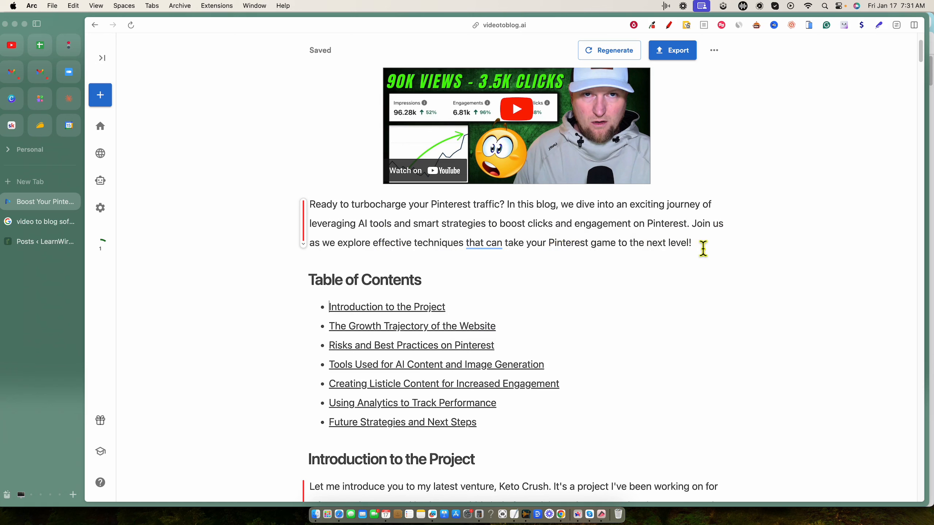
drag(703, 246, 315, 209)
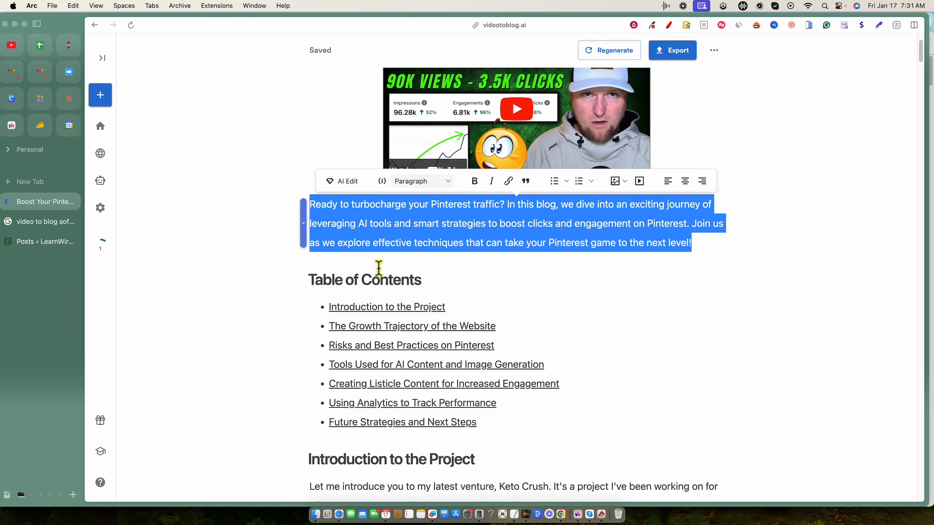
click(456, 273)
scroll(588, 320, down, 3)
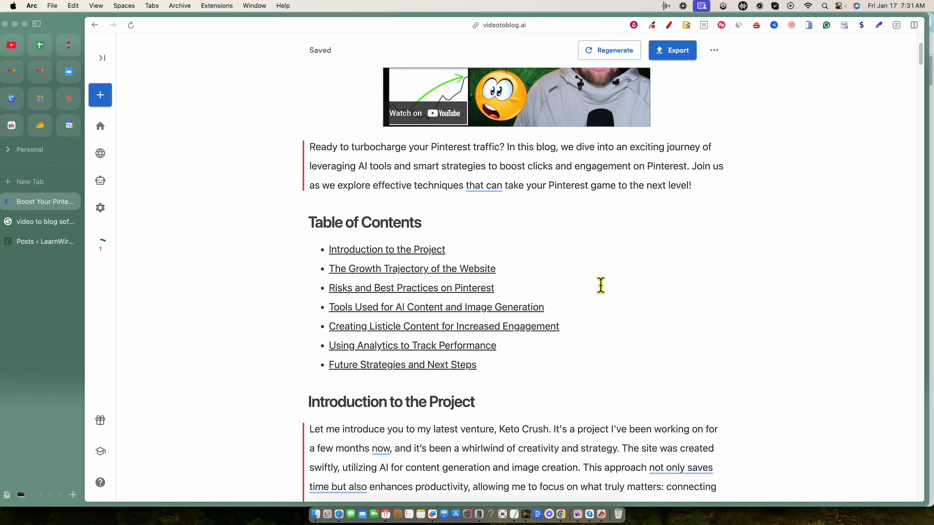
Step: Examine the post's Table of Contents and how it leads into the first section
scroll(606, 278, down, 1)
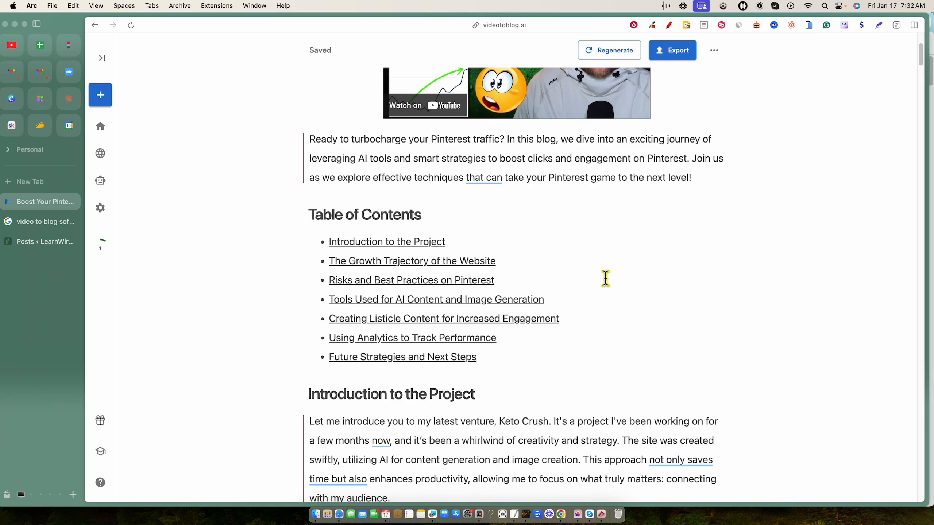
scroll(644, 334, down, 2)
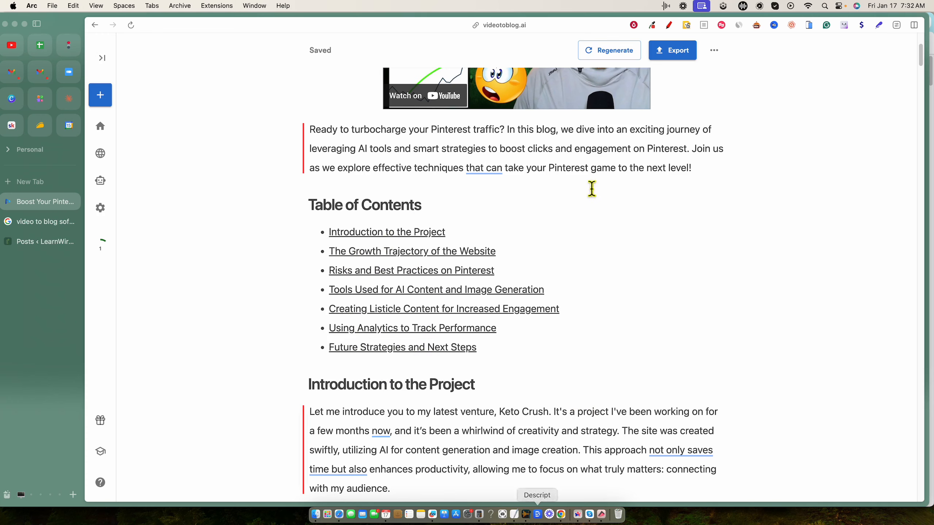
scroll(625, 349, down, 3)
scroll(625, 359, down, 2)
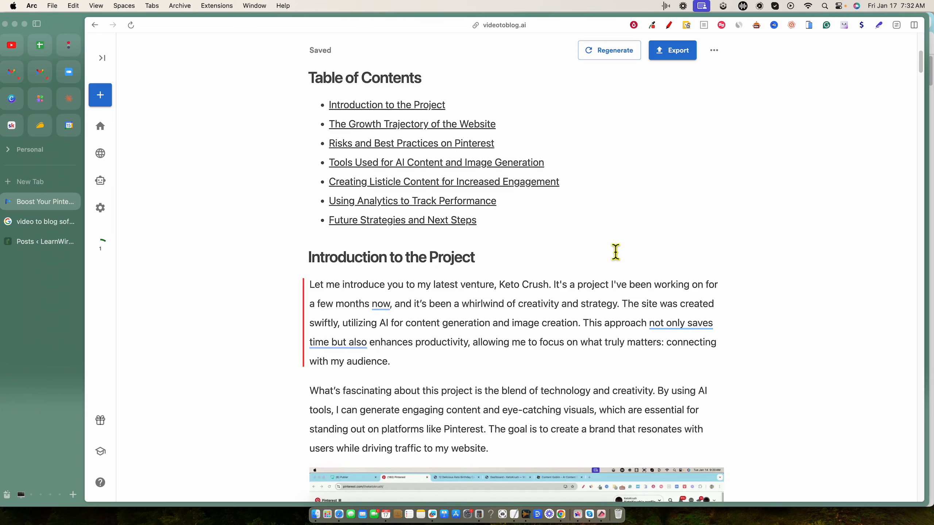
scroll(650, 261, down, 4)
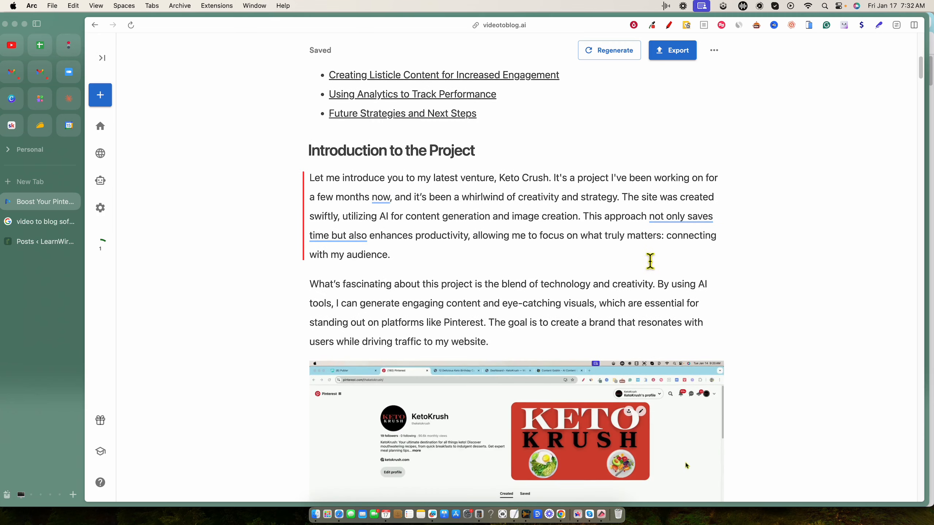
scroll(650, 262, up, 12)
scroll(589, 260, down, 6)
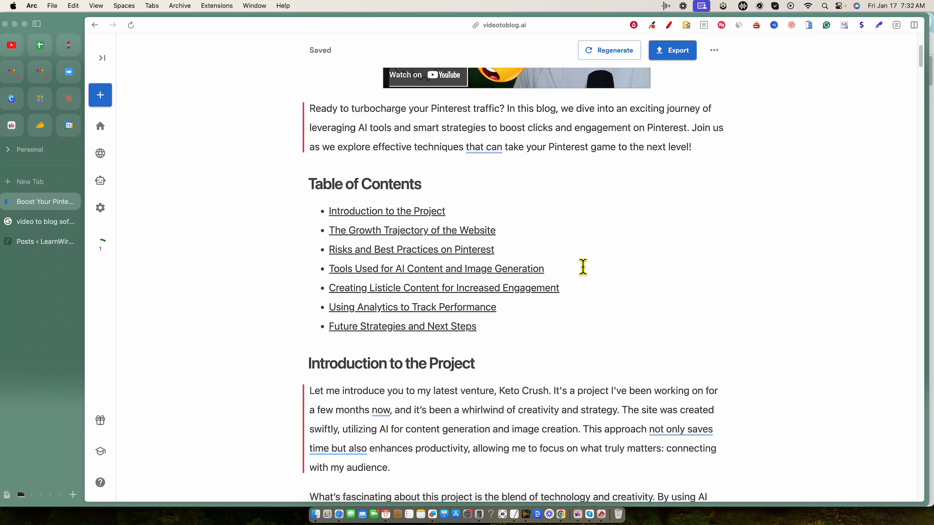
scroll(582, 267, down, 7)
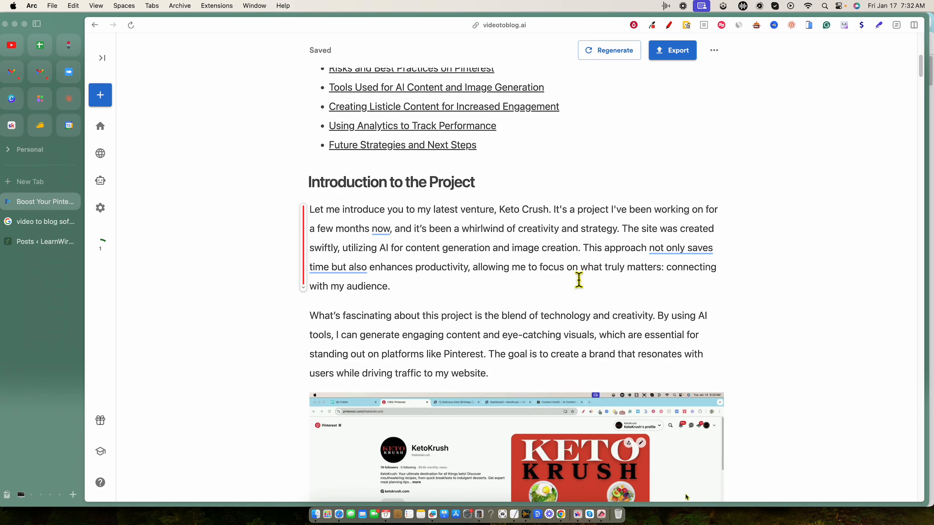
Step: Read the Introduction to the Project section, highlighting its opening text, and inspect the screenshot placed below it
drag(325, 217, 689, 215)
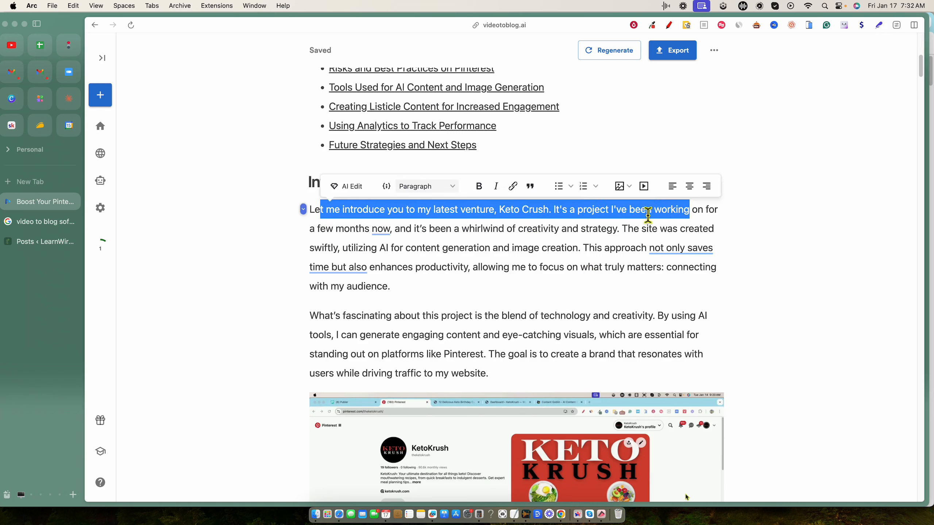
click(596, 214)
drag(562, 216, 699, 273)
click(500, 344)
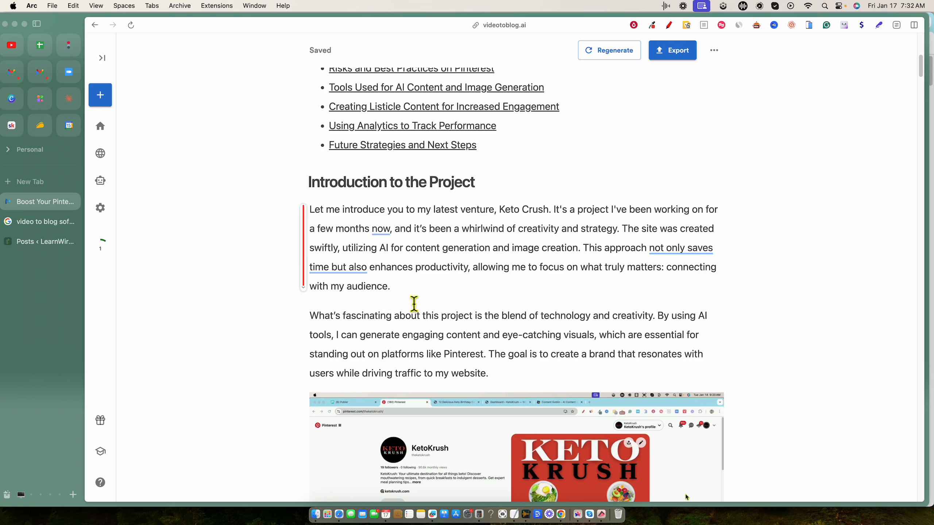
scroll(573, 309, down, 5)
scroll(577, 310, down, 8)
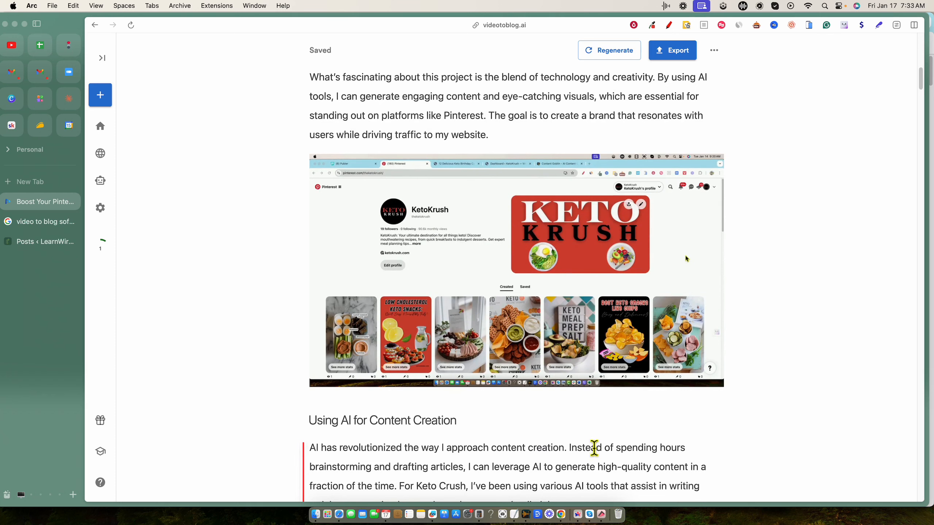
Step: Read from Using AI for Content Creation to Current Traffic and Growth Statistics, highlighting text in the traffic section's opening paragraph
scroll(594, 446, down, 3)
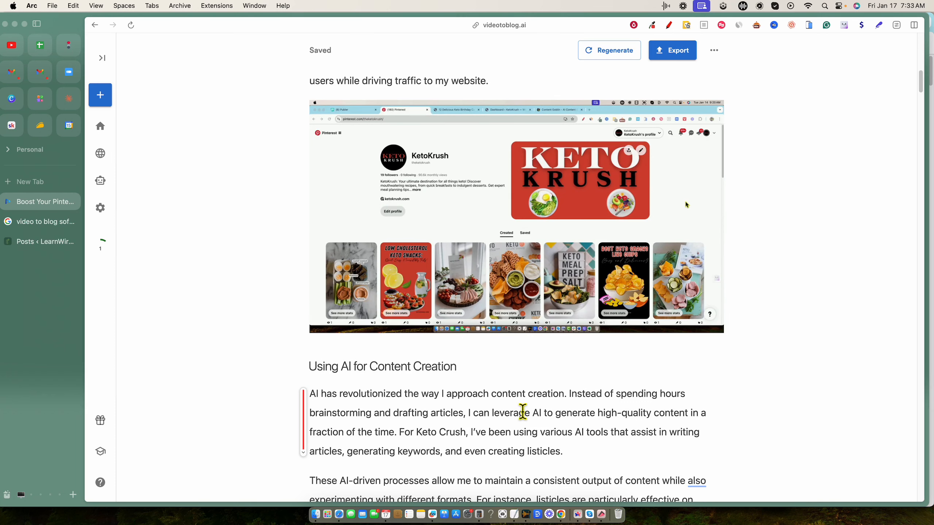
scroll(530, 398, down, 20)
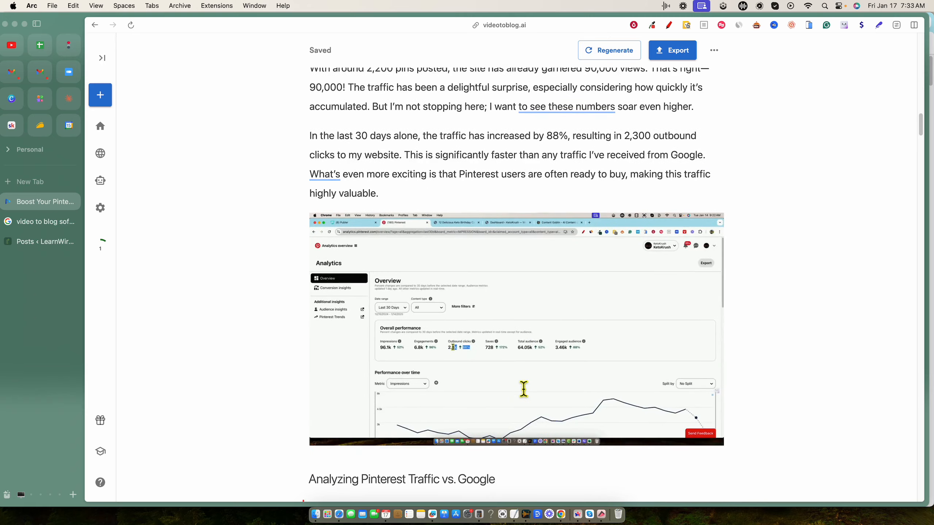
scroll(522, 389, up, 10)
scroll(523, 389, down, 1)
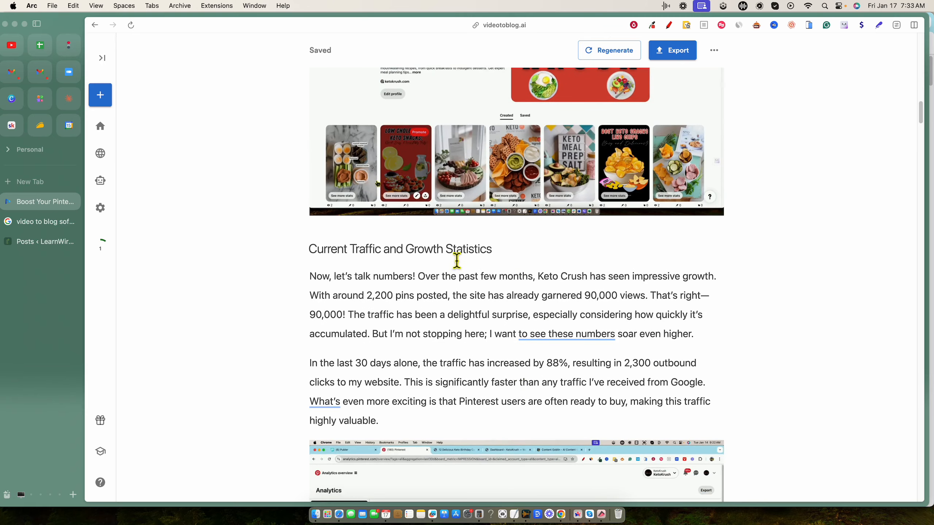
drag(399, 282, 702, 346)
click(710, 356)
scroll(429, 373, down, 2)
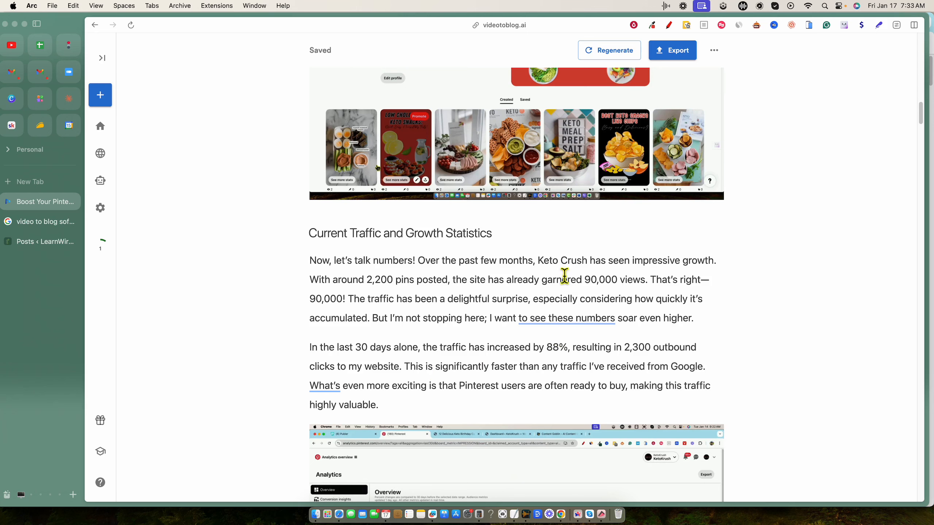
scroll(576, 304, up, 5)
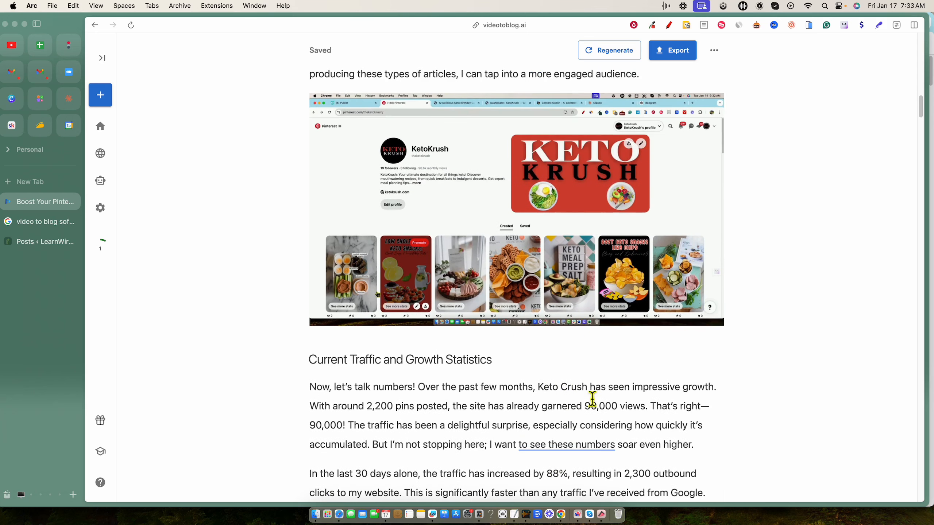
drag(578, 395, 519, 390)
click(599, 394)
Step: Return to the start of the post and look over its additional options, including SEO Metadata and Revision History
scroll(577, 288, up, 20)
scroll(576, 283, up, 3)
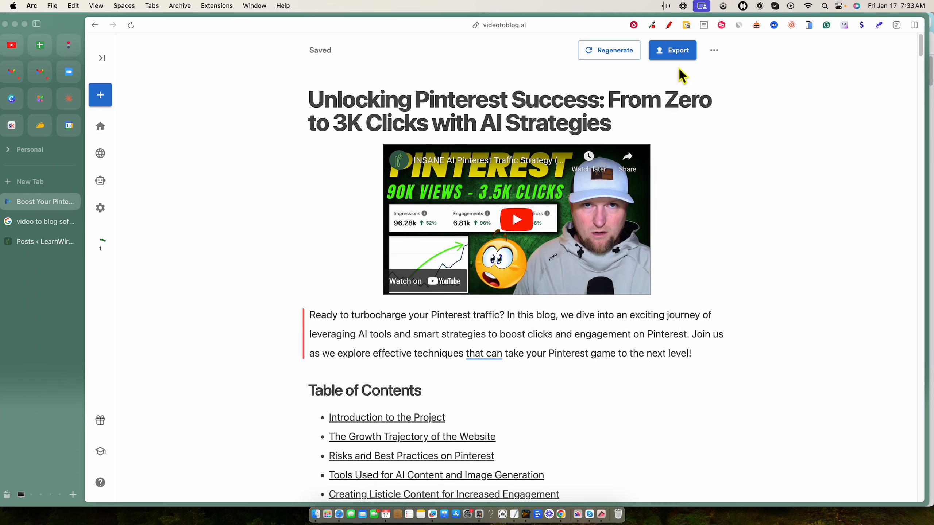
click(715, 51)
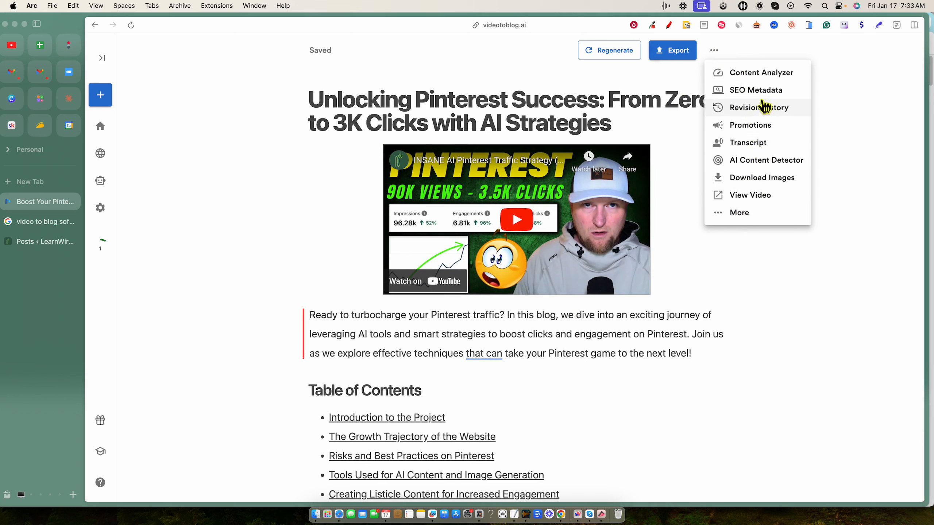
click(617, 299)
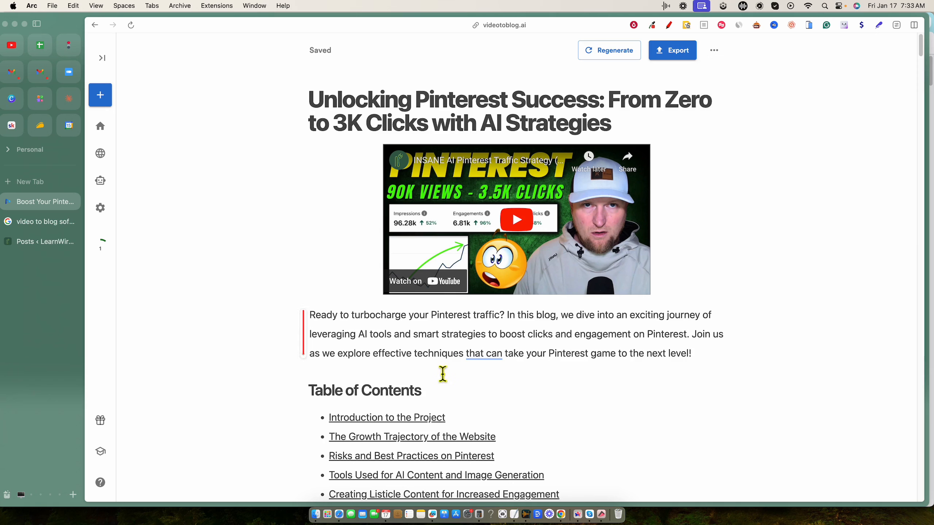
click(711, 362)
text(g)
key(BackSpace)
Step: Skim the whole post from the Table of Contents through its sections to the end
scroll(622, 365, down, 2)
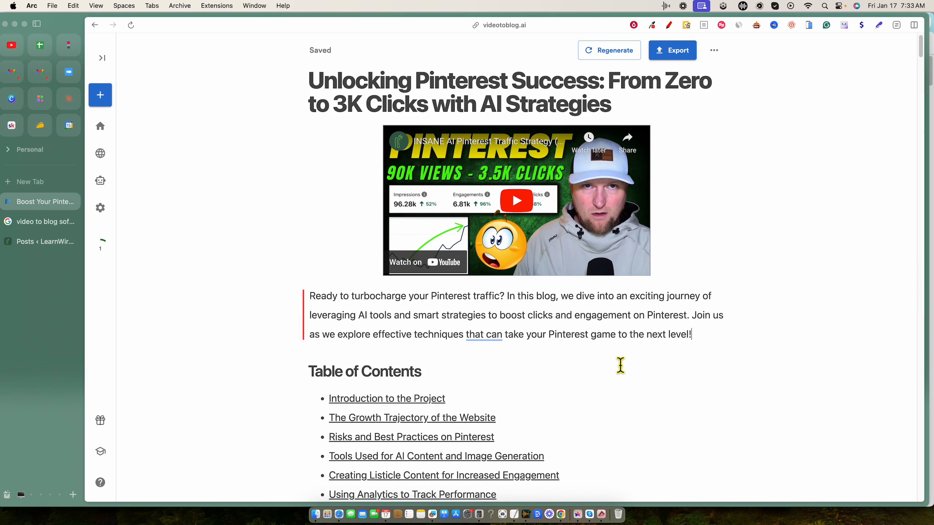
scroll(620, 365, down, 5)
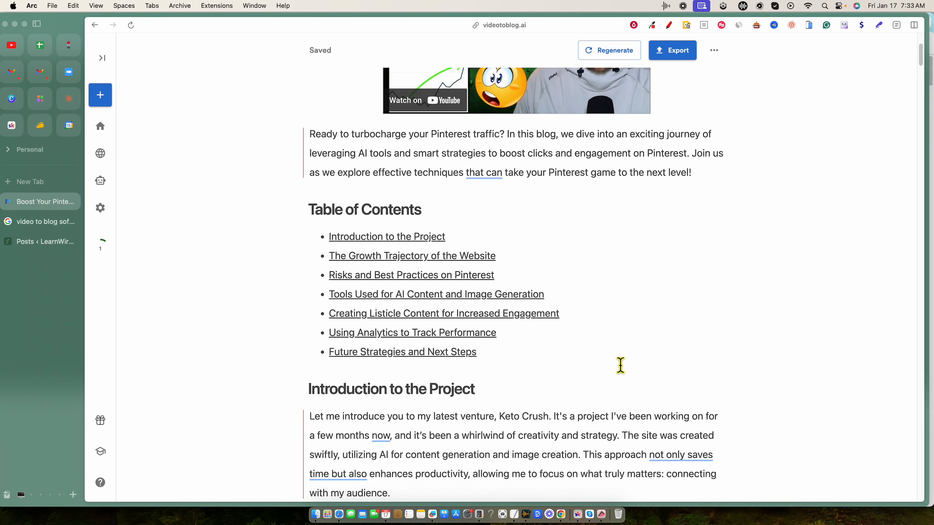
scroll(621, 365, down, 15)
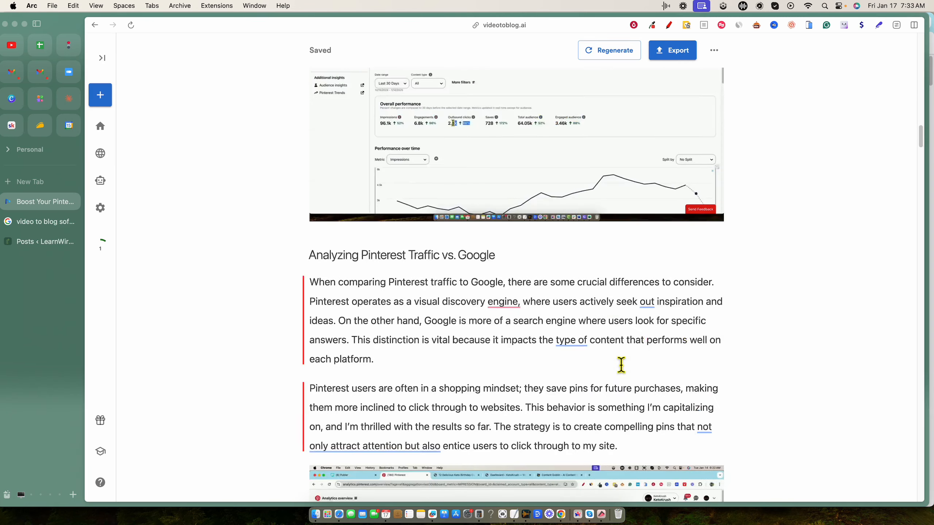
scroll(621, 365, down, 20)
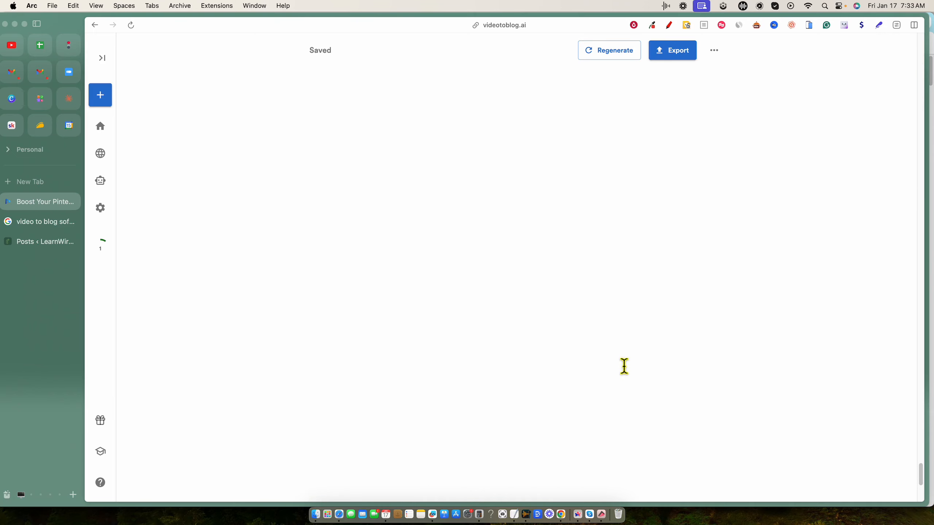
Step: Examine the Future Strategies and Next Steps opening paragraph, highlighting the brand mention "Keto Crush." in its first sentence
scroll(624, 366, up, 5)
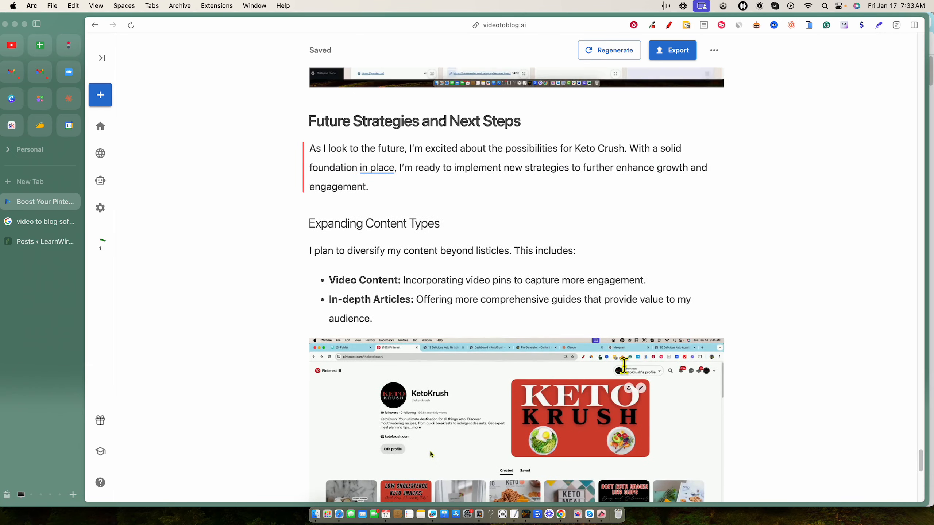
scroll(624, 365, up, 1)
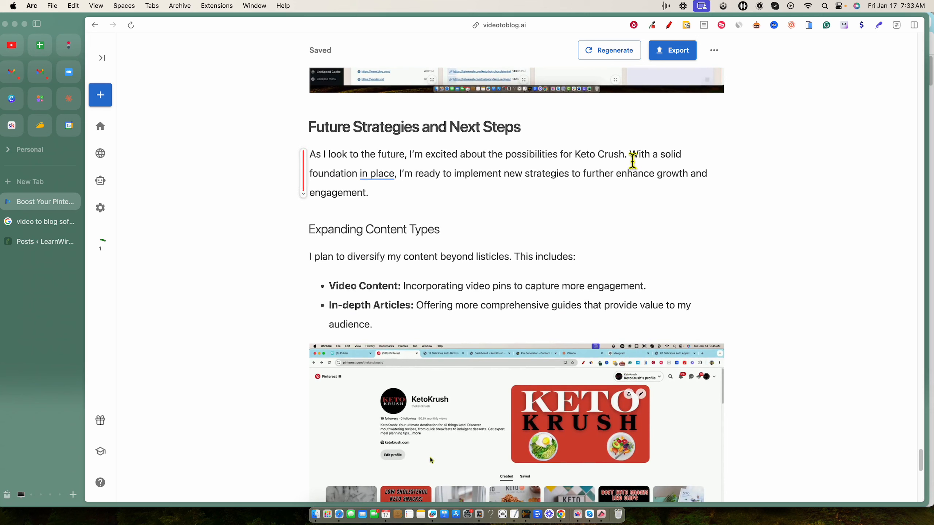
drag(633, 160, 572, 161)
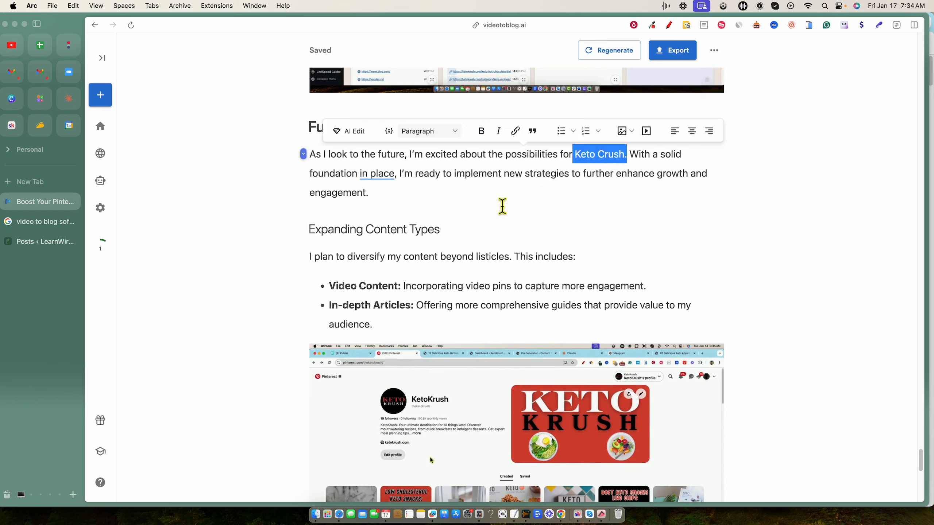
click(493, 173)
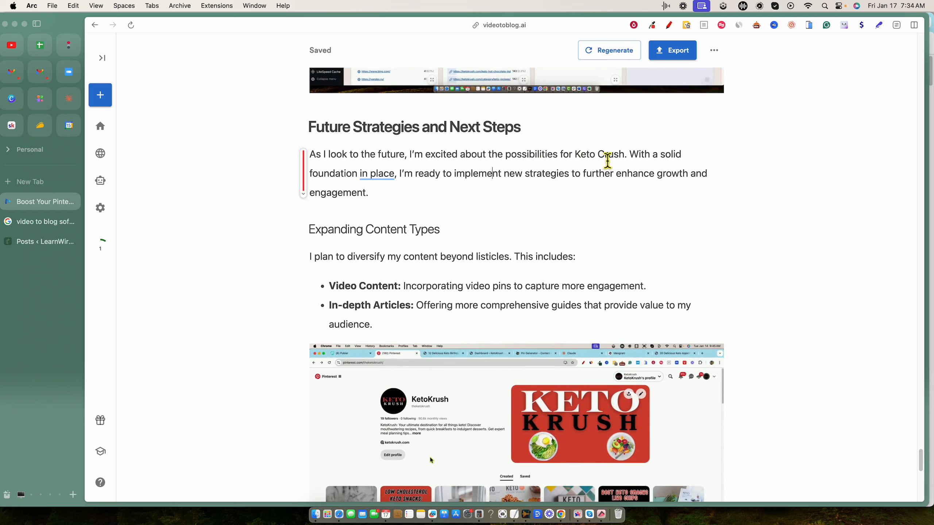
drag(631, 162, 573, 162)
click(505, 172)
Step: Read the Building an Email List section, its closing "Overall" paragraph and the final screenshot of the post
scroll(536, 274, down, 1)
scroll(535, 272, down, 15)
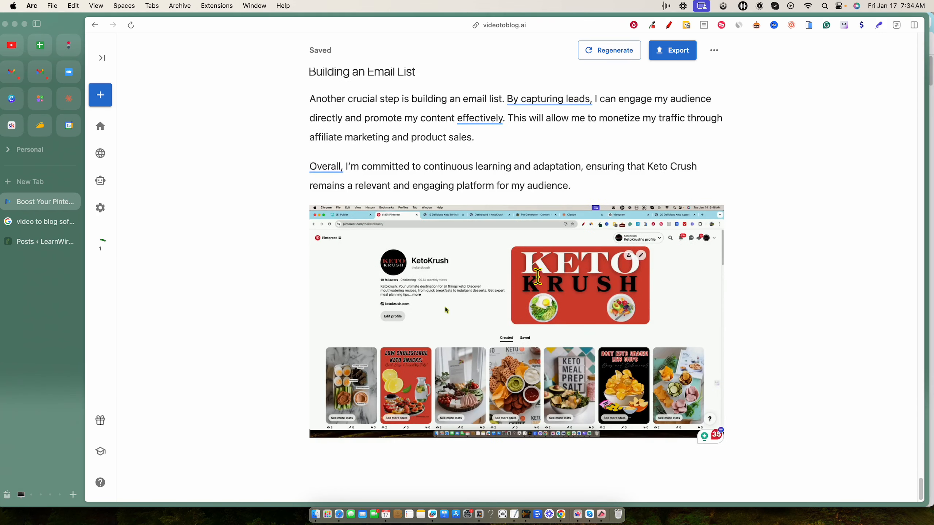
scroll(545, 328, up, 3)
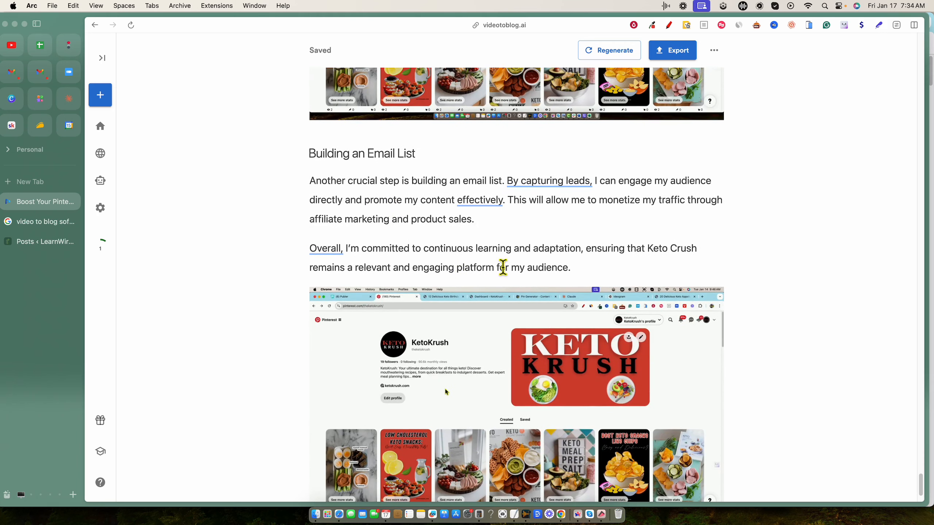
mouse_move(317, 253)
scroll(617, 287, down, 3)
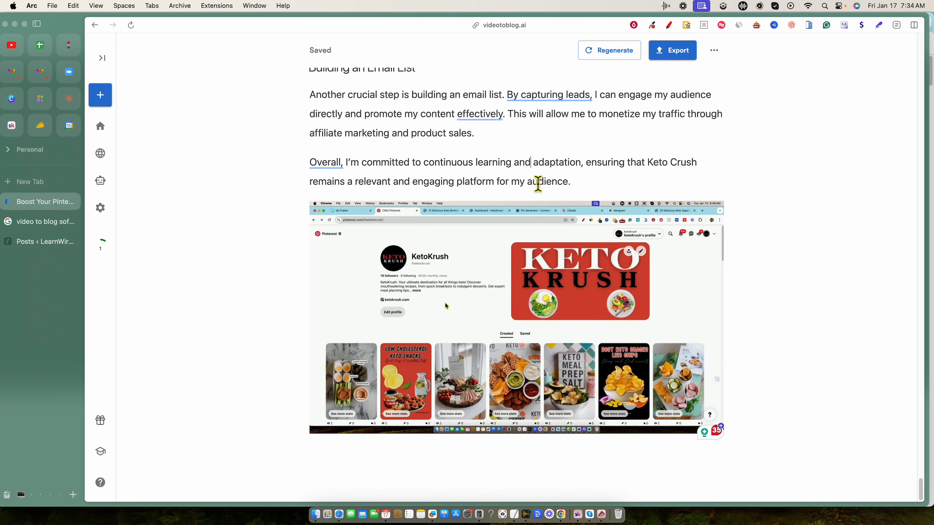
Step: Return to the start of the post, search the page for "keto crush", and close the search
scroll(539, 230, up, 20)
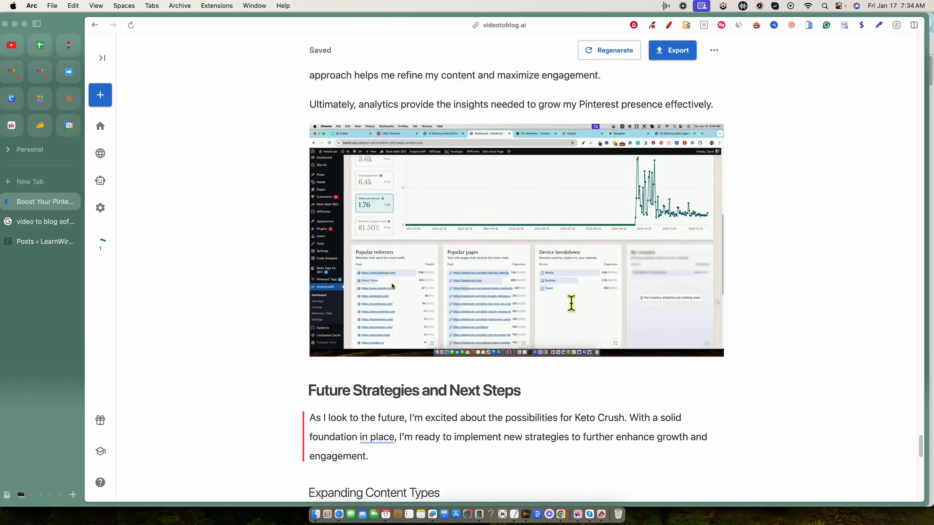
scroll(571, 303, up, 20)
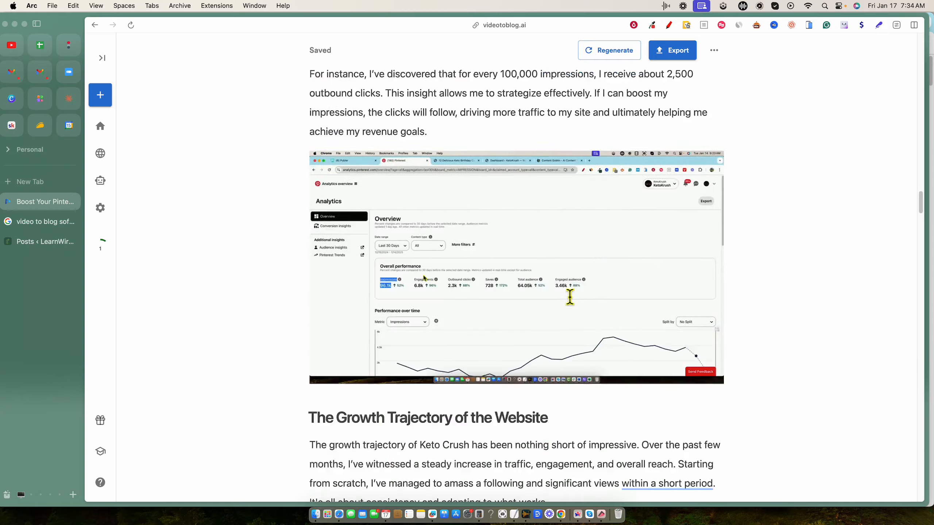
click(715, 51)
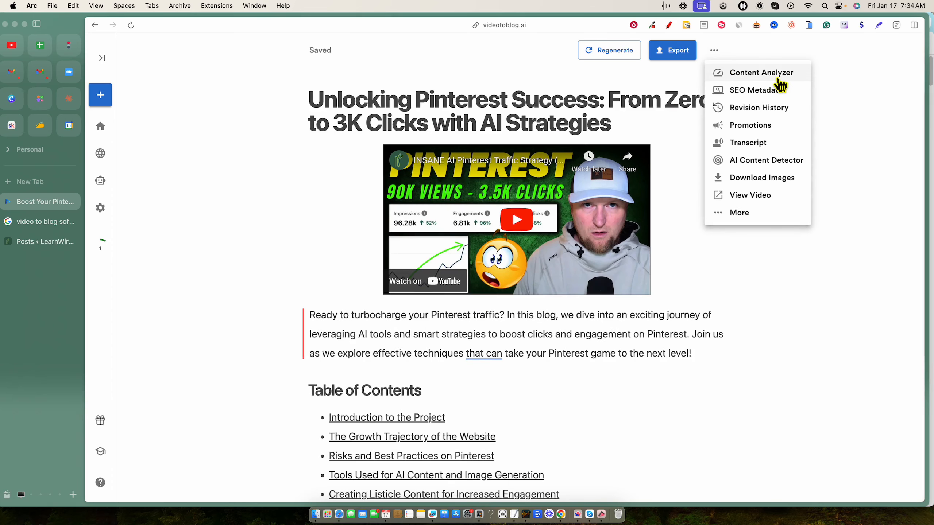
click(593, 333)
key(super+f)
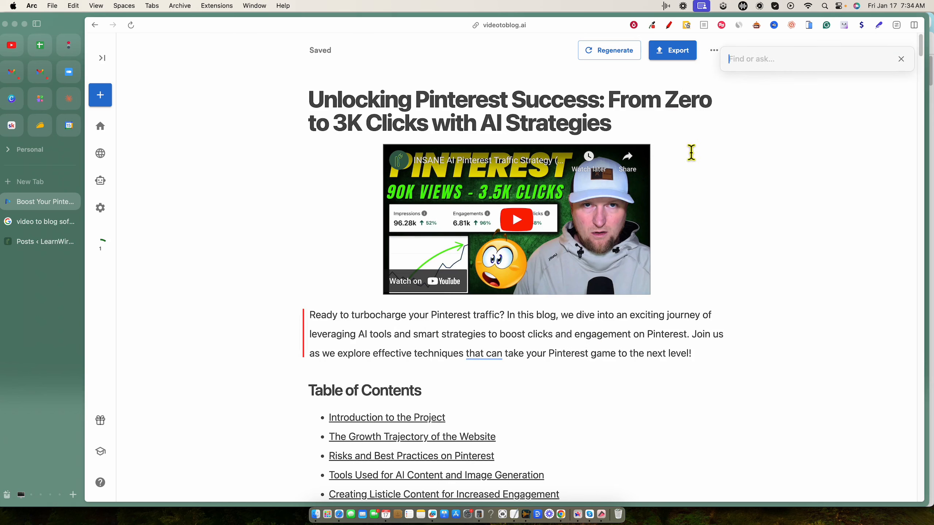
text(k)
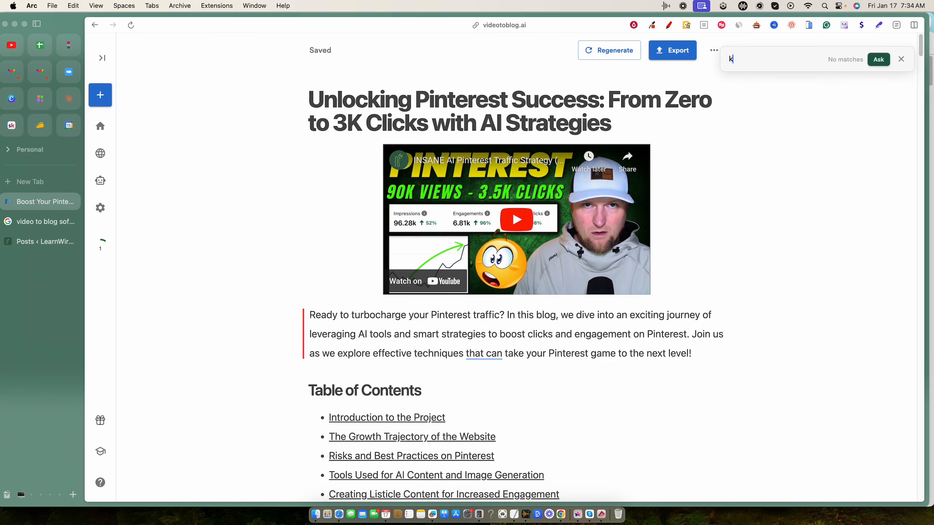
text(eto crush)
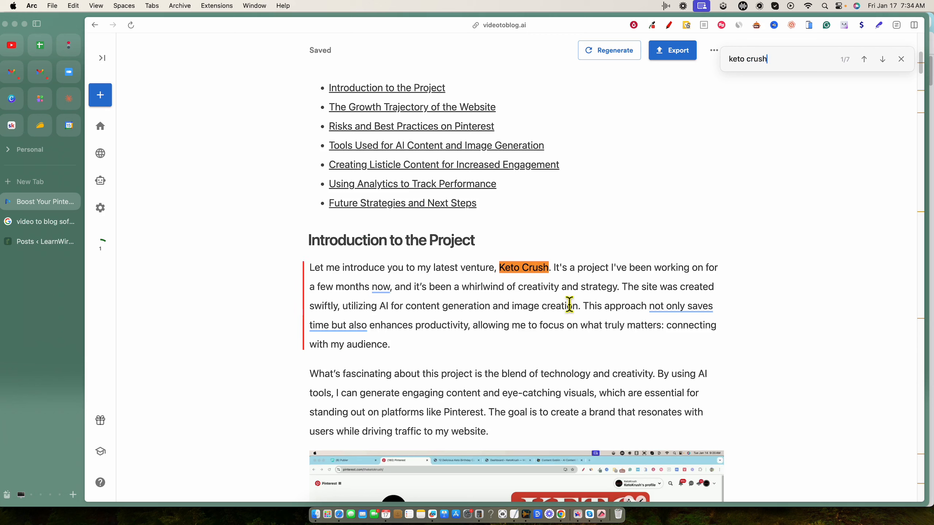
click(901, 60)
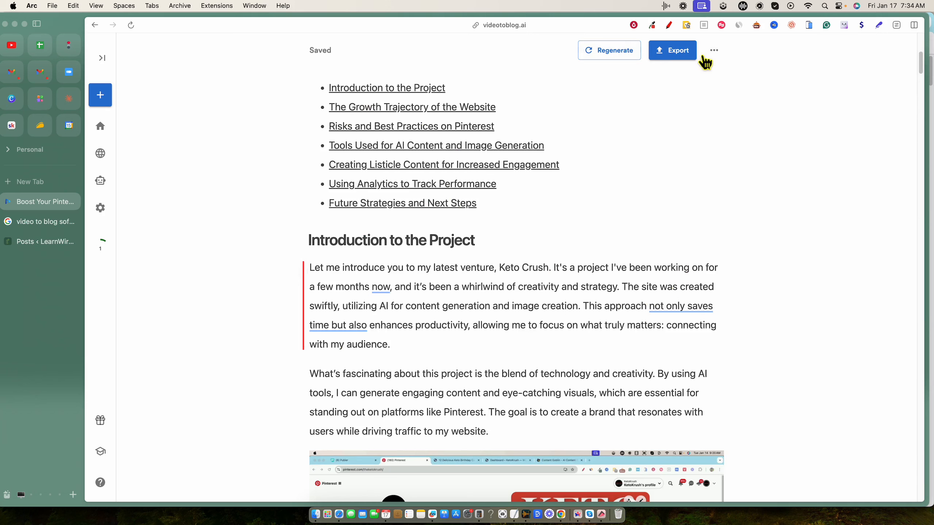
Step: Show the post's SEO Metadata and review the Meta Title, Meta Description and Slug
click(714, 51)
click(761, 90)
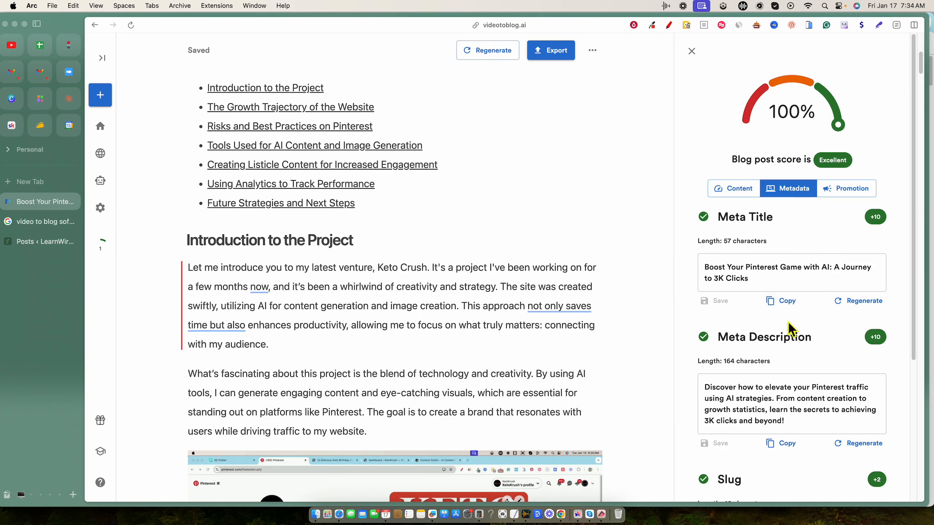
scroll(815, 386, down, 2)
scroll(816, 387, down, 3)
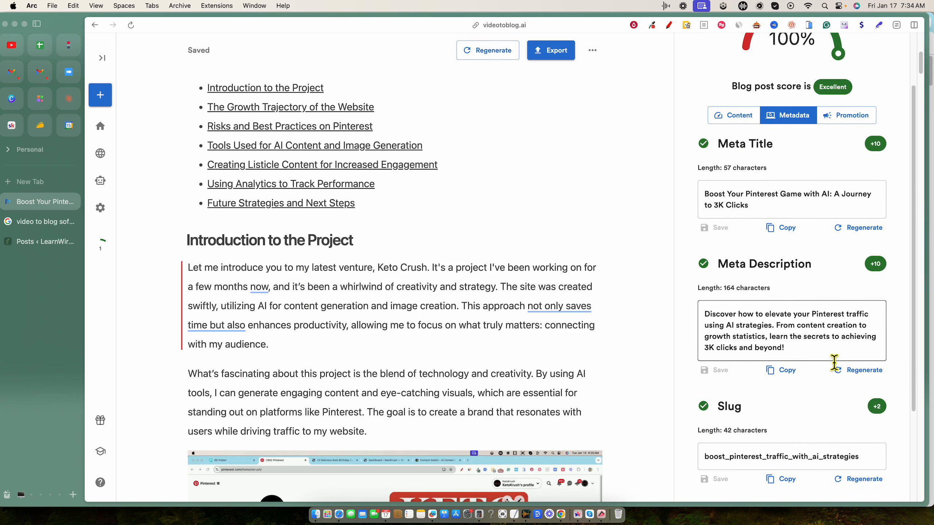
Step: Review the post's promotion texts, including the Instagram, Facebook and X posts and the Email Promotion
click(854, 115)
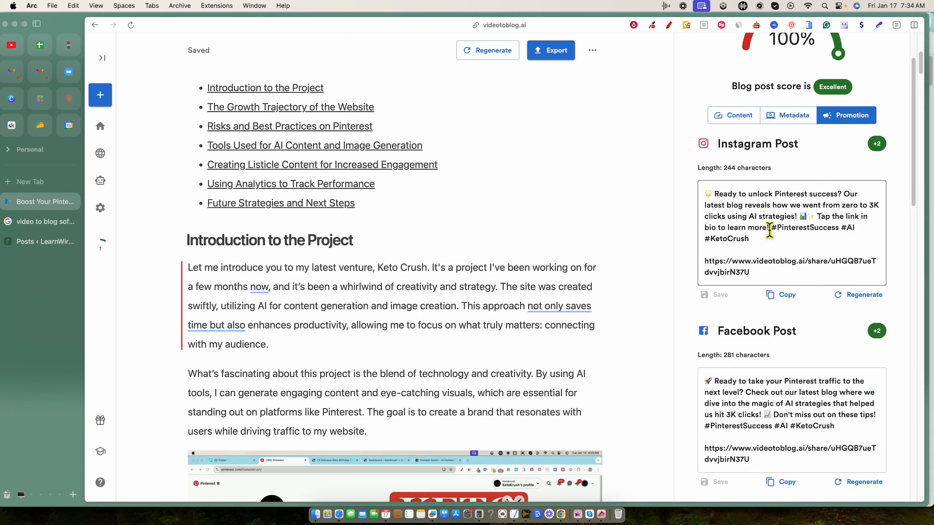
scroll(794, 390, down, 3)
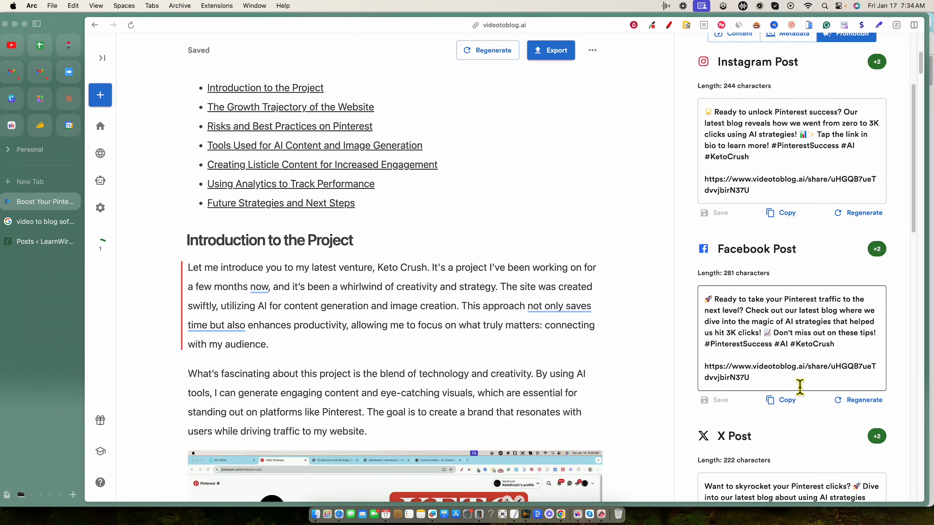
scroll(800, 387, down, 20)
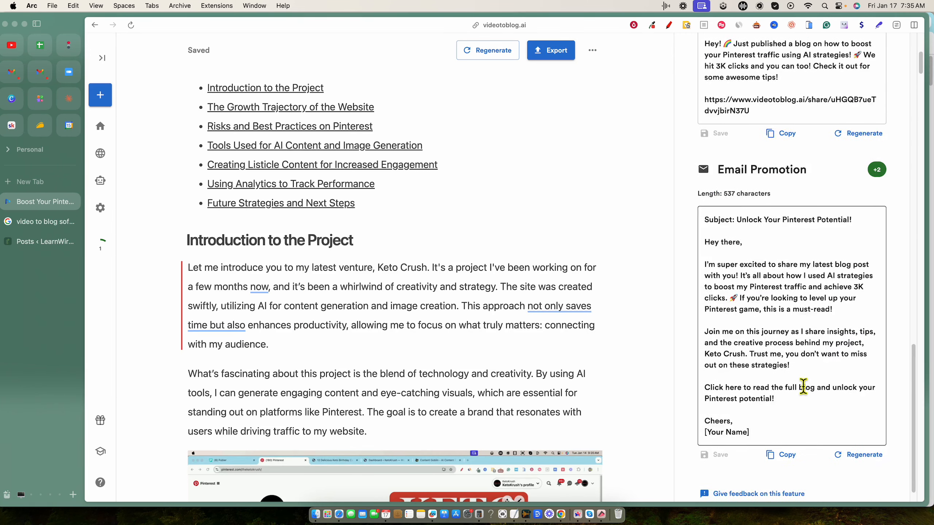
scroll(790, 346, down, 6)
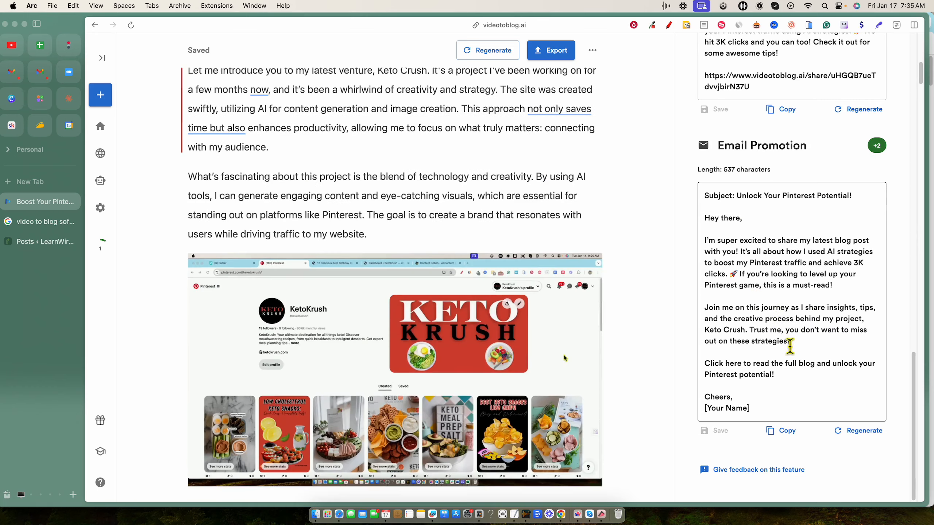
scroll(790, 345, up, 15)
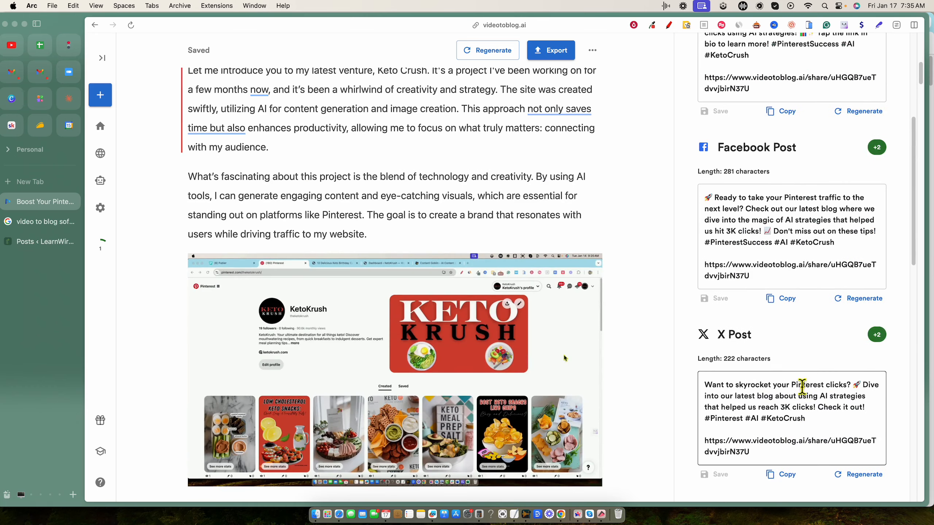
scroll(801, 387, up, 10)
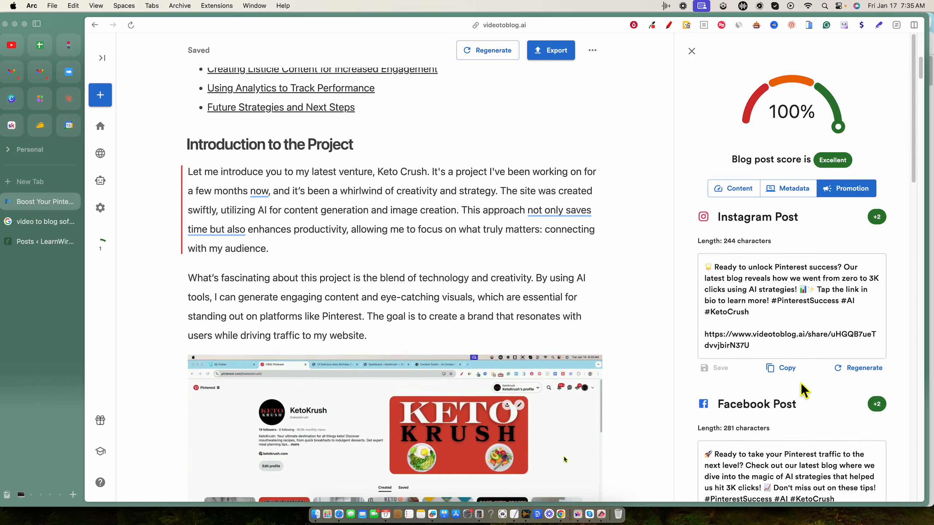
scroll(803, 390, down, 4)
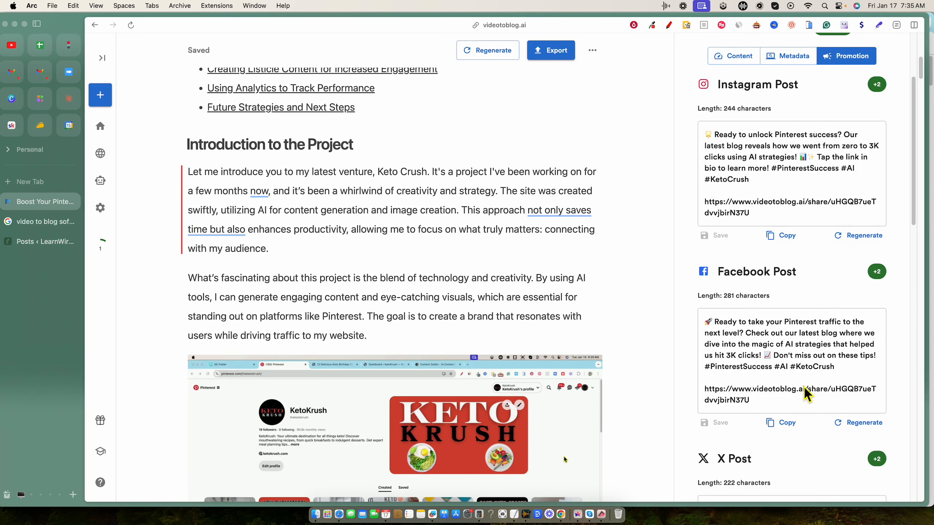
Step: Review the WhatsApp Post and the full Email Promotion text down to its sign-off
scroll(807, 394, down, 15)
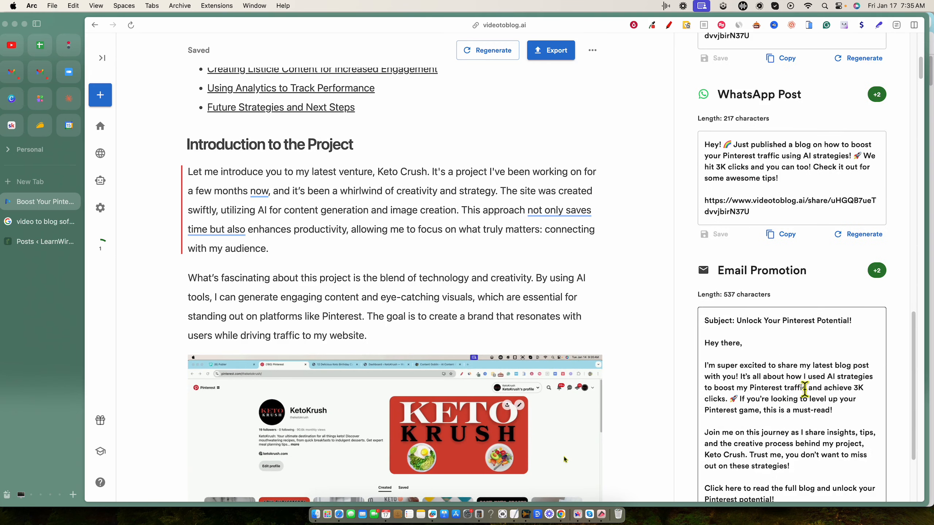
scroll(805, 390, down, 5)
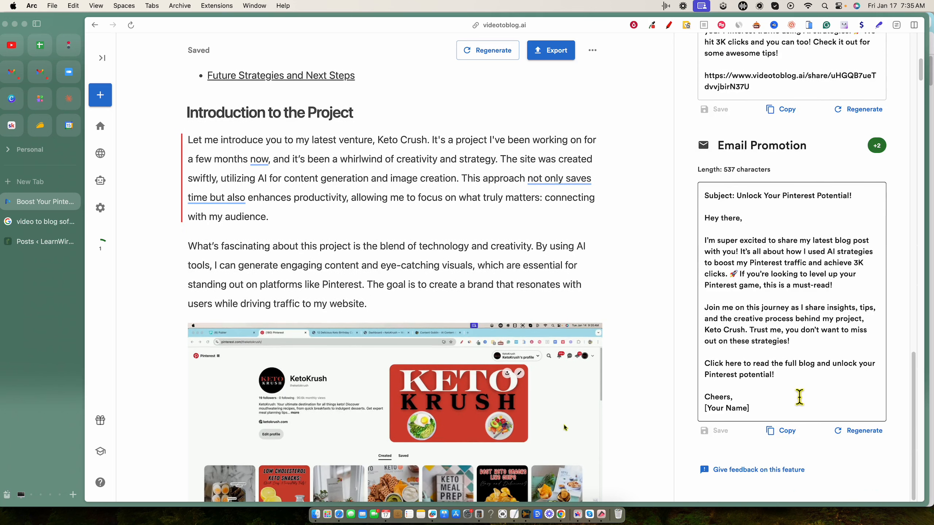
scroll(794, 405, up, 20)
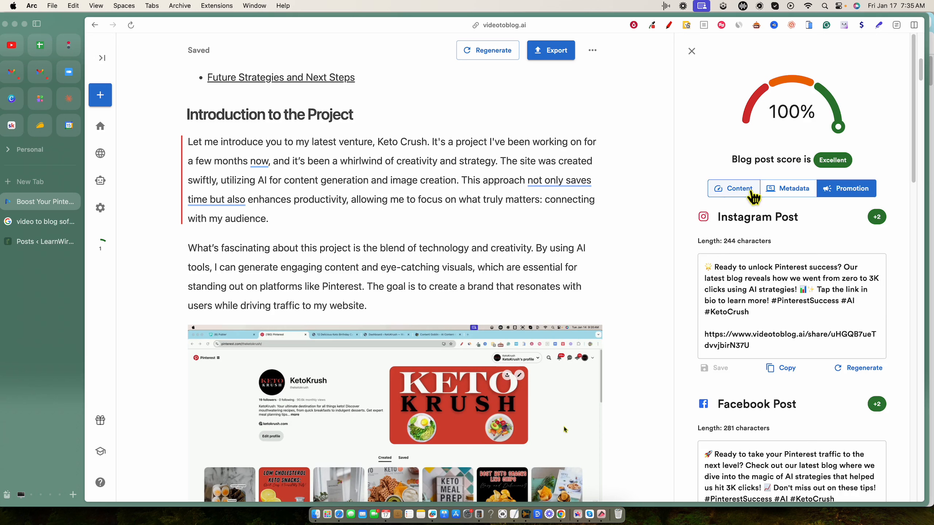
Step: Show the post's Content analysis and check the blog post score, word count, Readability and AI Content Detector details
click(734, 188)
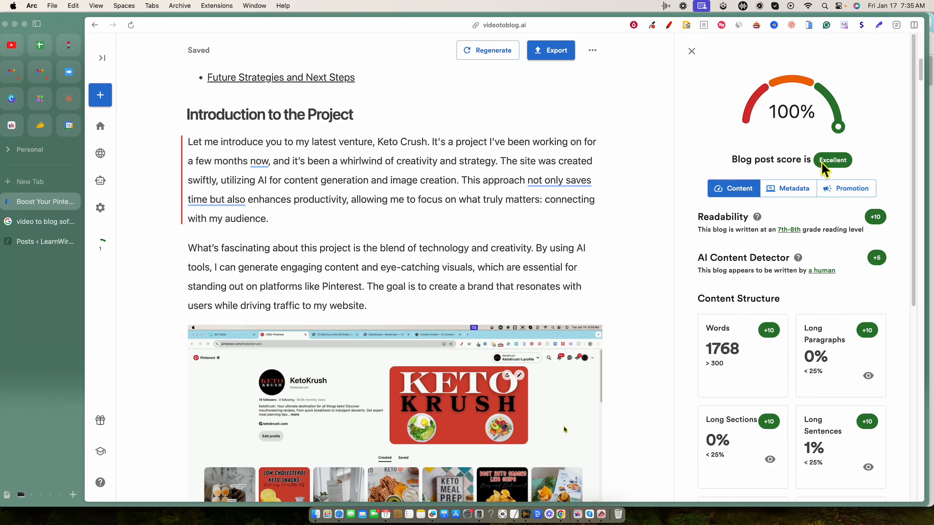
triple_click(806, 116)
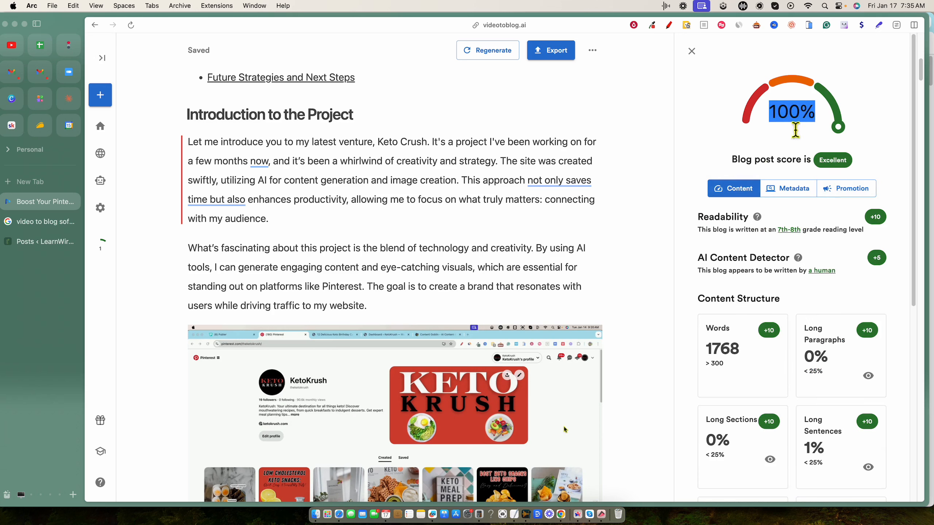
click(880, 140)
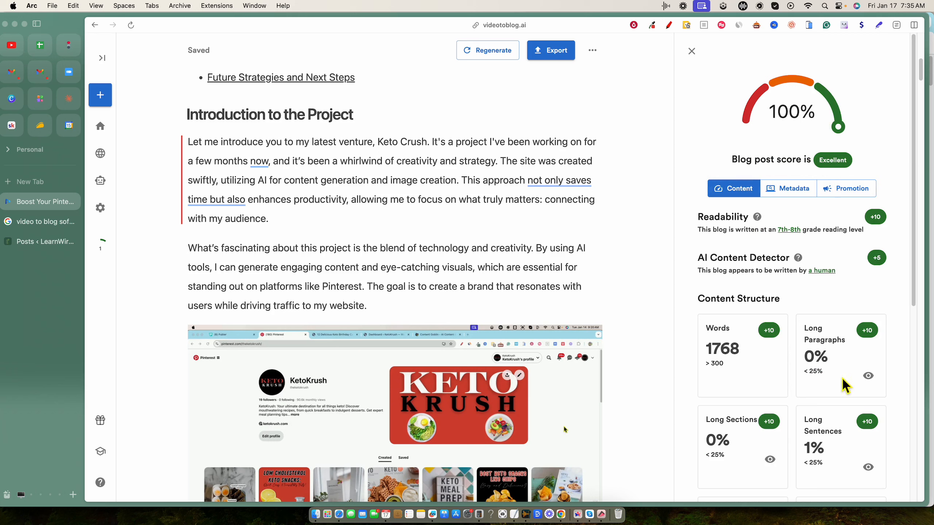
drag(715, 354, 747, 354)
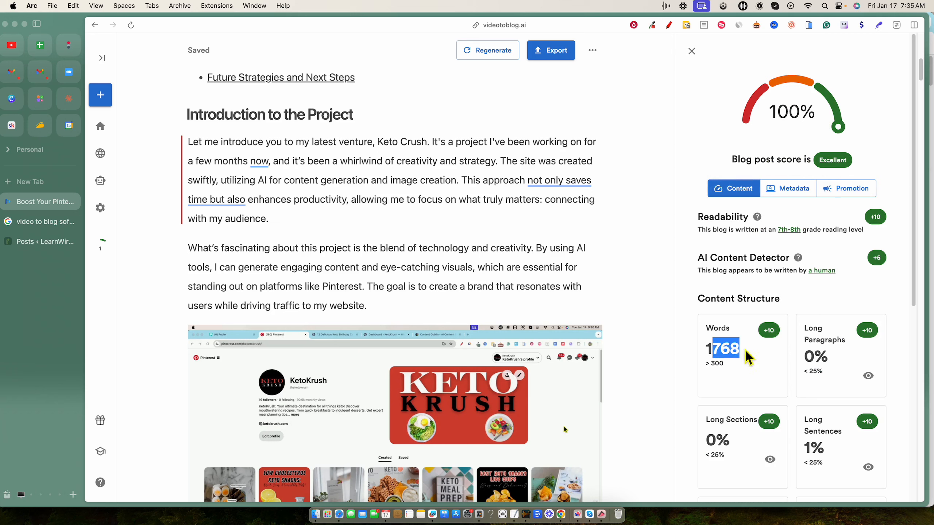
scroll(827, 387, down, 1)
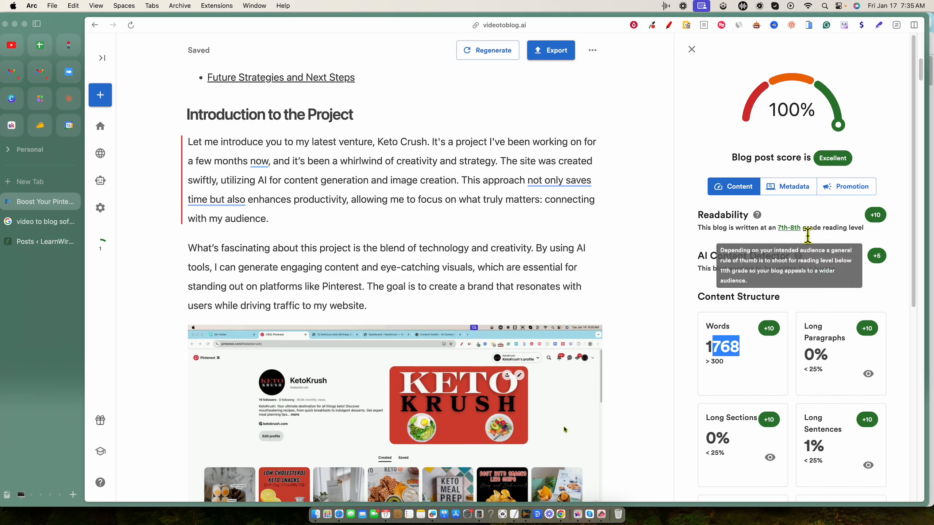
scroll(776, 273, down, 2)
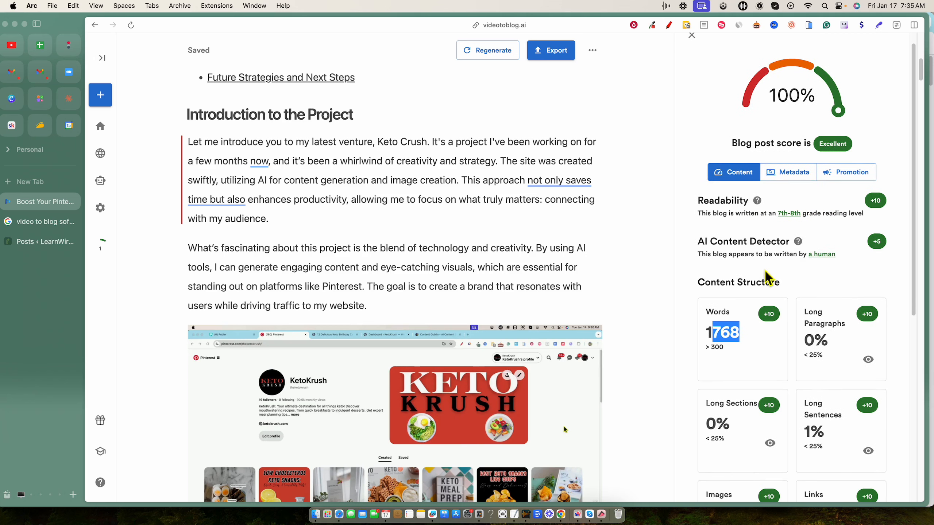
mouse_move(822, 259)
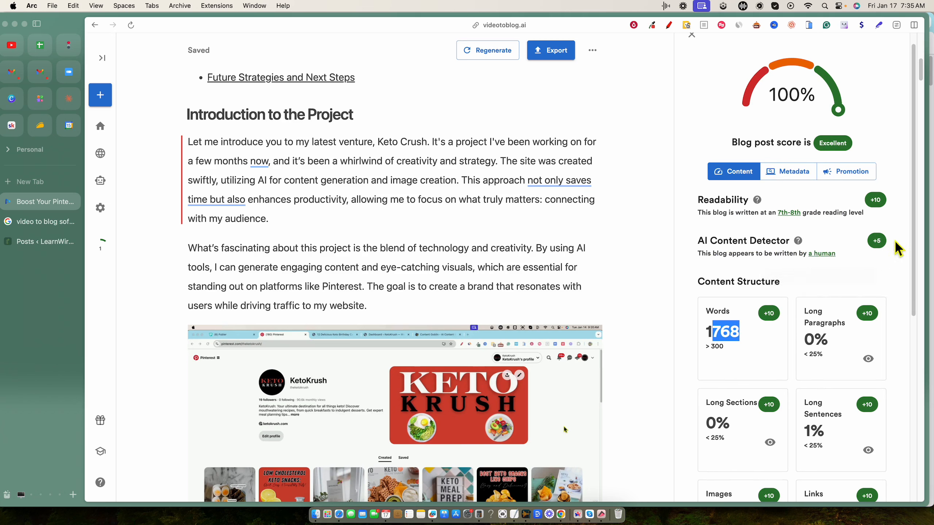
mouse_move(825, 261)
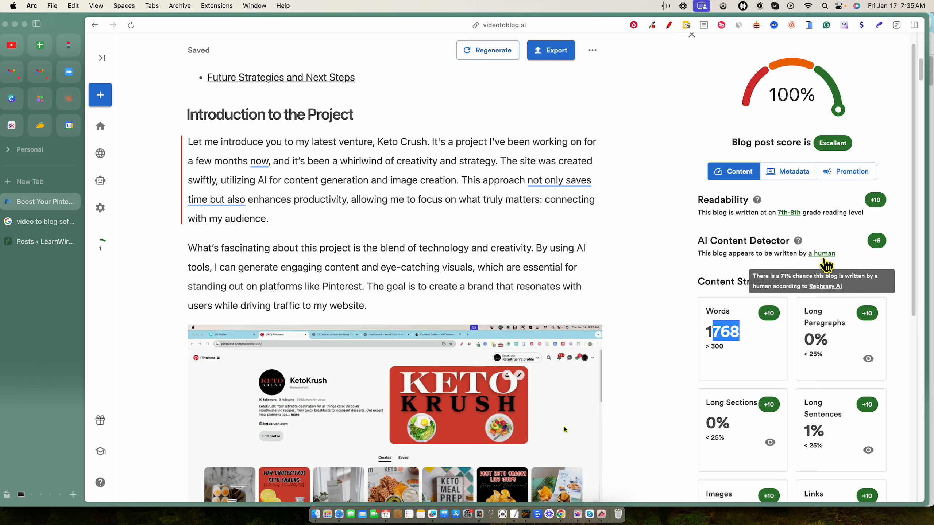
Step: Examine the Content Structure metrics for paragraphs, sections, sentences, images and links, plus the Keyphrase Analysis
scroll(871, 323, down, 3)
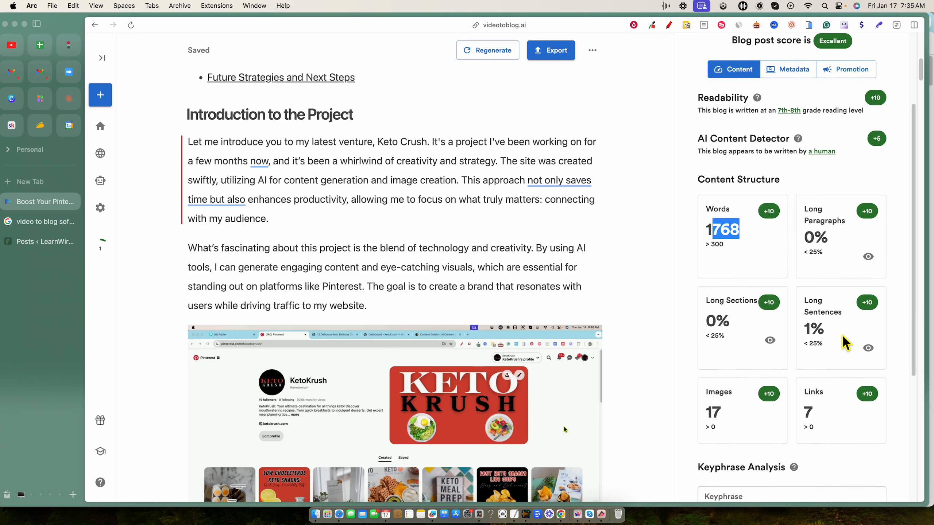
scroll(846, 344, down, 2)
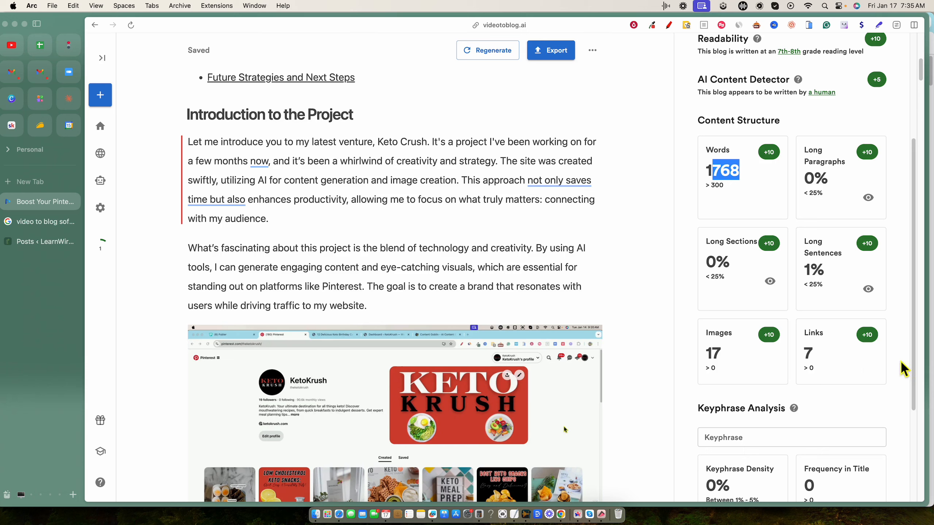
scroll(872, 388, down, 2)
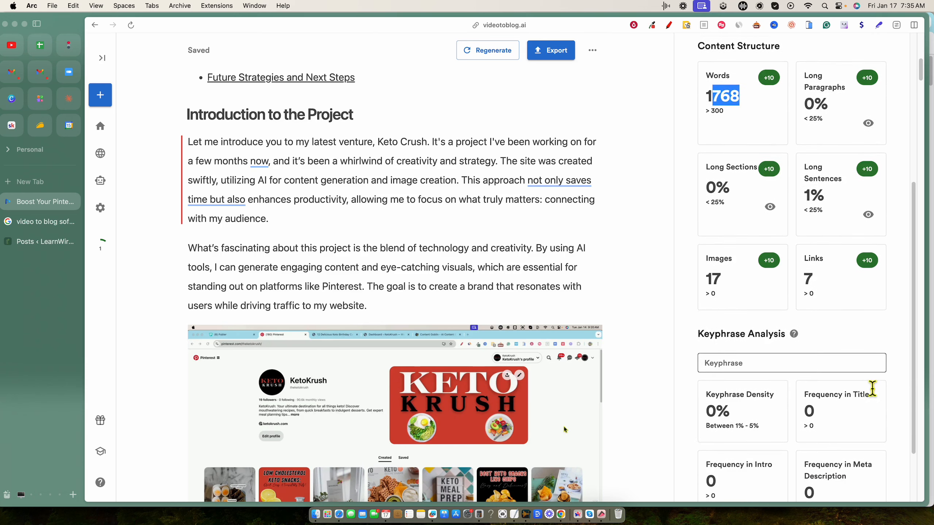
scroll(872, 388, down, 3)
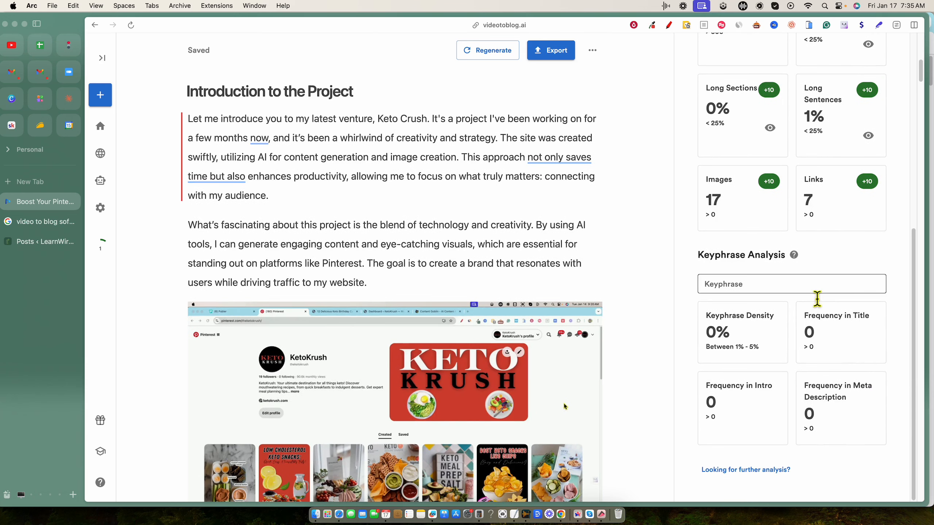
scroll(615, 361, down, 1)
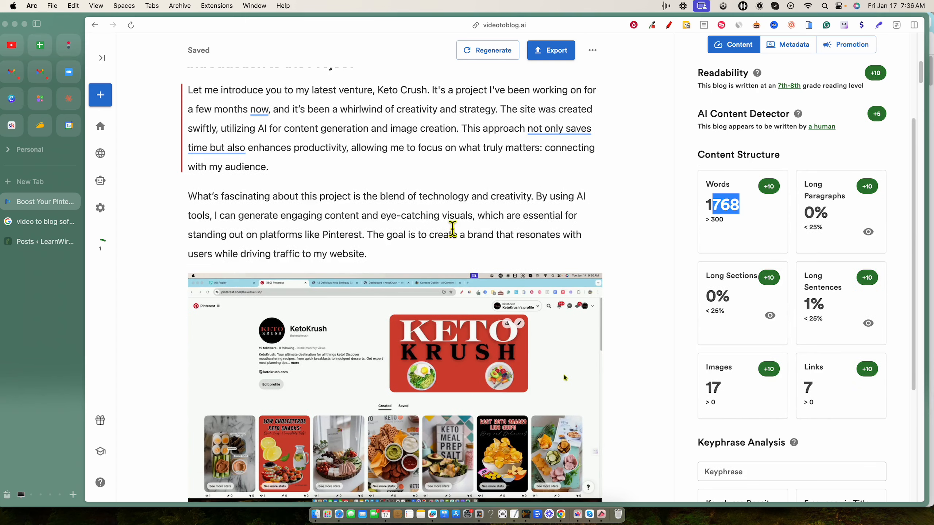
Step: Go back to the post's Table of Contents and check its linked entries against the Links metric
scroll(453, 228, up, 8)
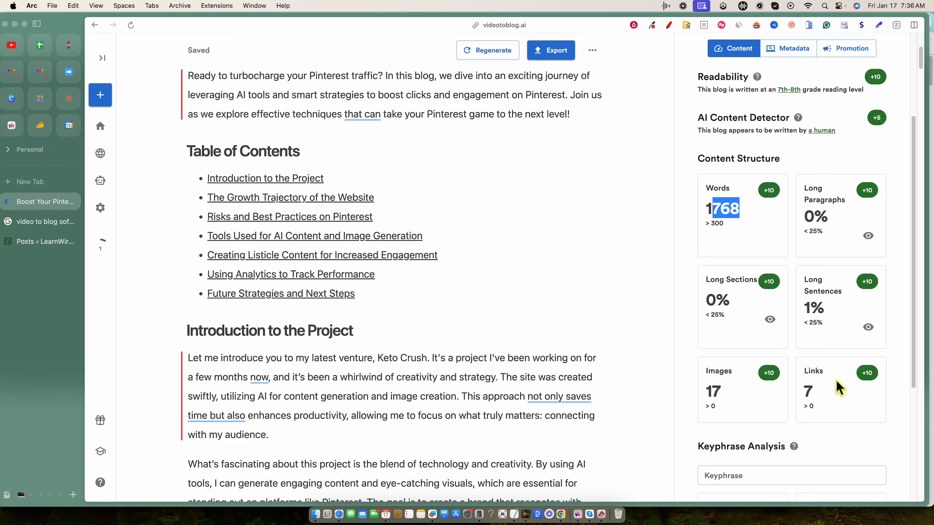
drag(207, 180, 552, 295)
click(565, 281)
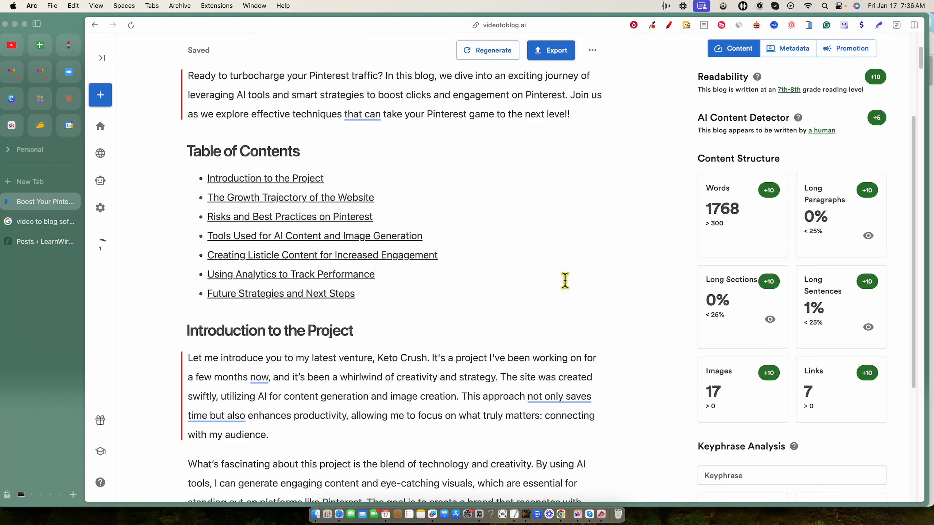
Step: Look through the post's sections and screenshots from the introduction to Image Generation Tools, and return to the Readability rating
scroll(572, 332, down, 5)
scroll(437, 331, down, 15)
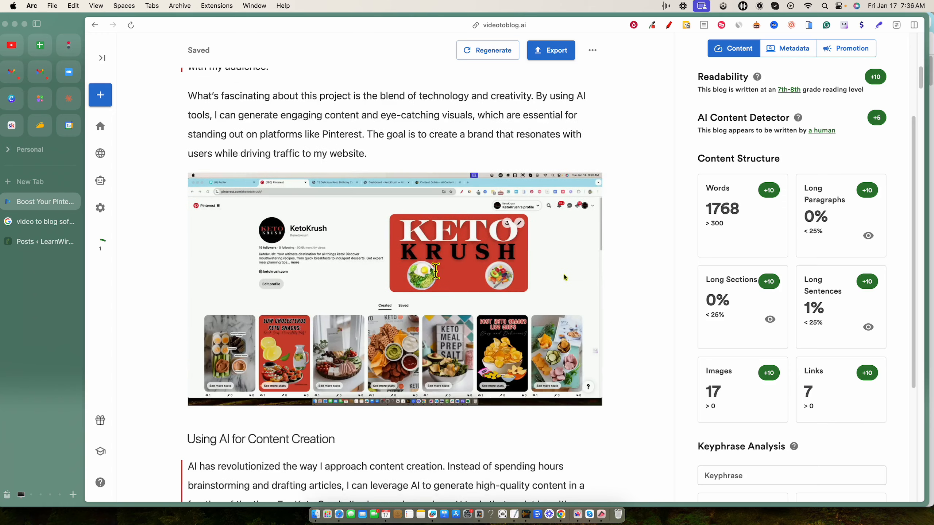
scroll(438, 335, down, 10)
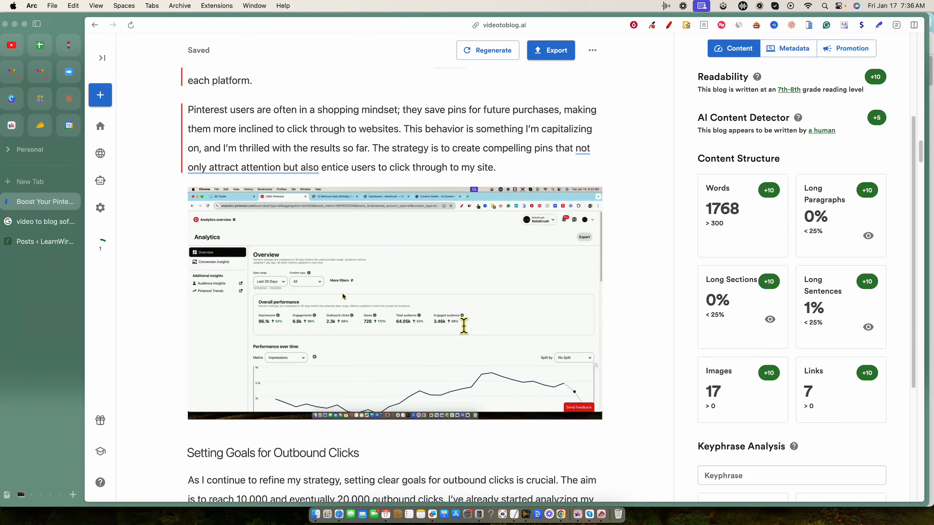
scroll(467, 327, down, 2)
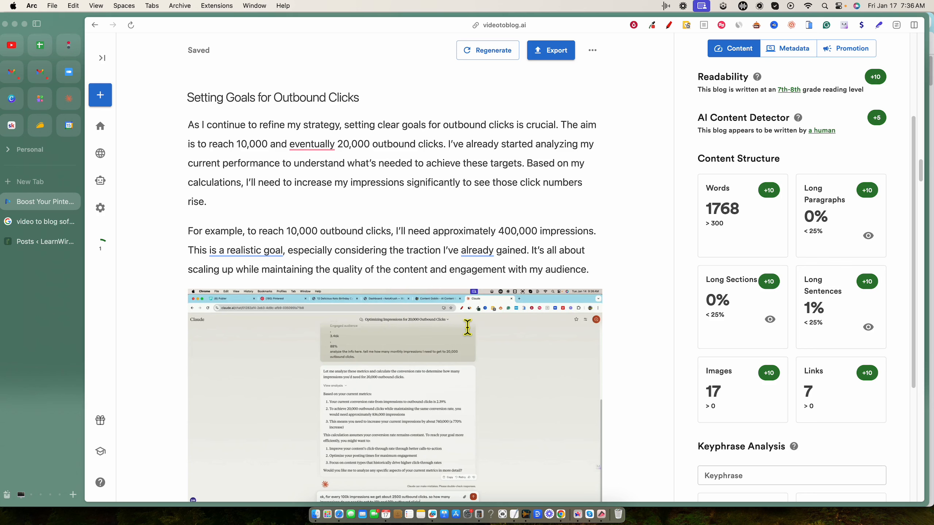
scroll(569, 318, down, 15)
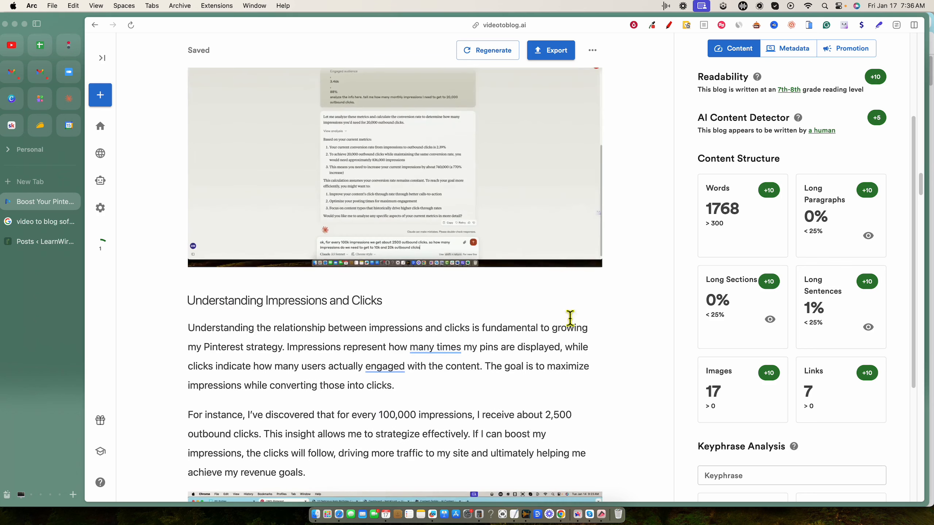
scroll(605, 335, down, 10)
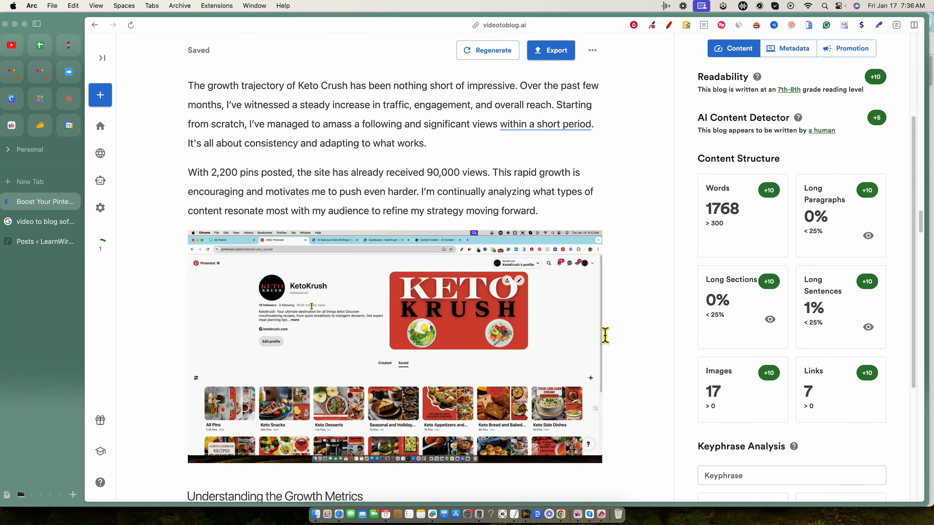
scroll(597, 269, down, 15)
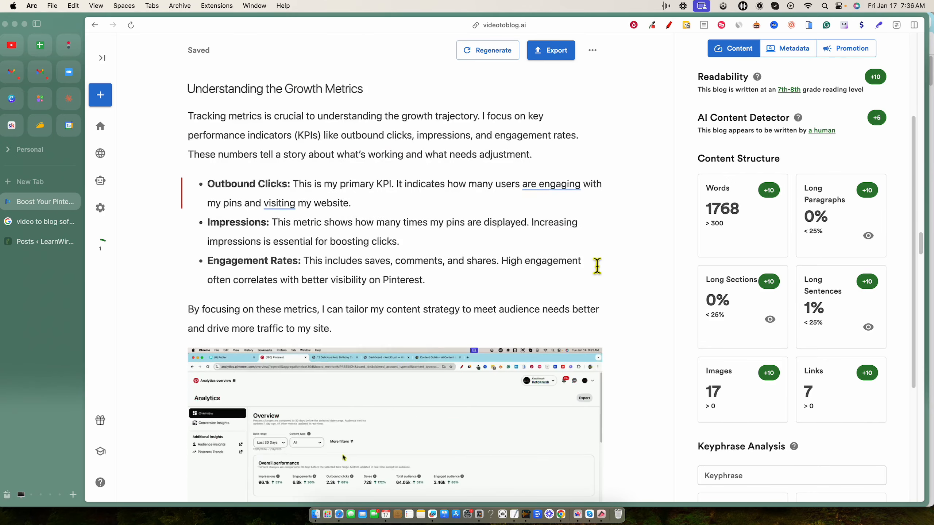
scroll(597, 269, down, 11)
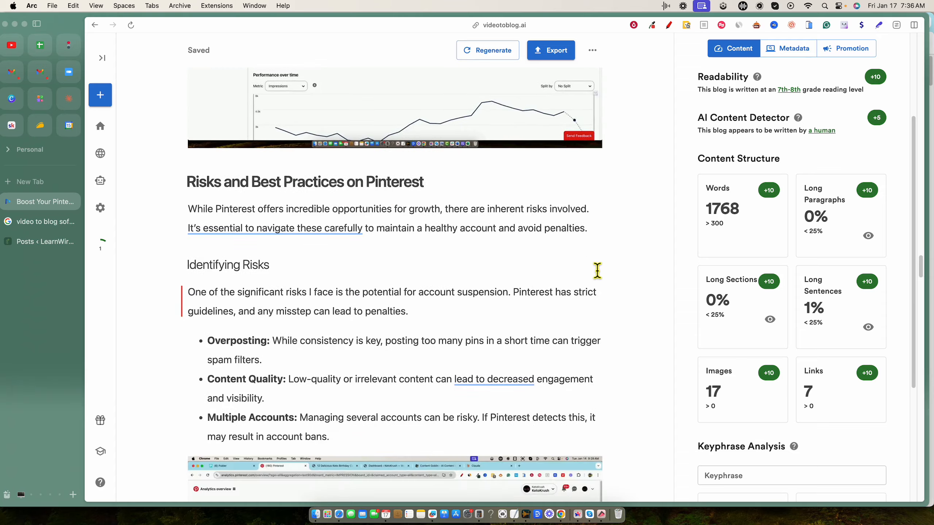
scroll(598, 272, down, 20)
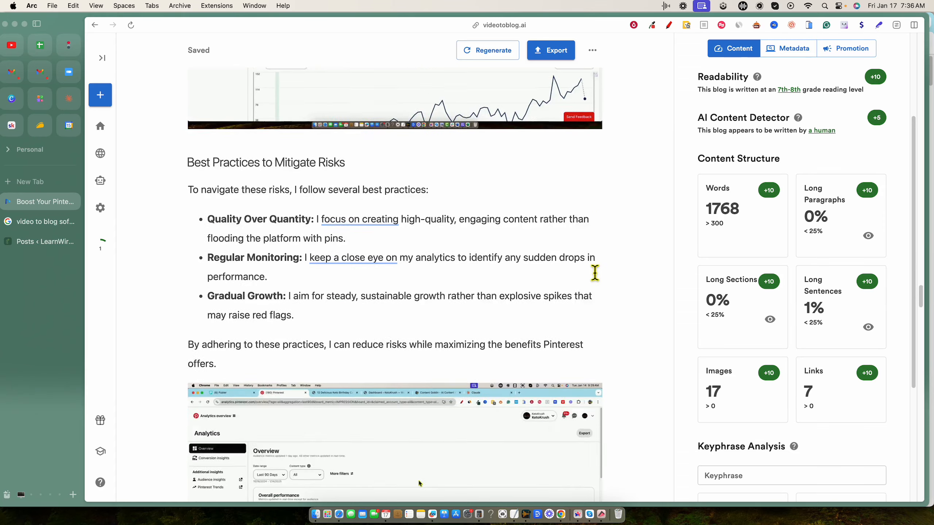
scroll(598, 274, down, 16)
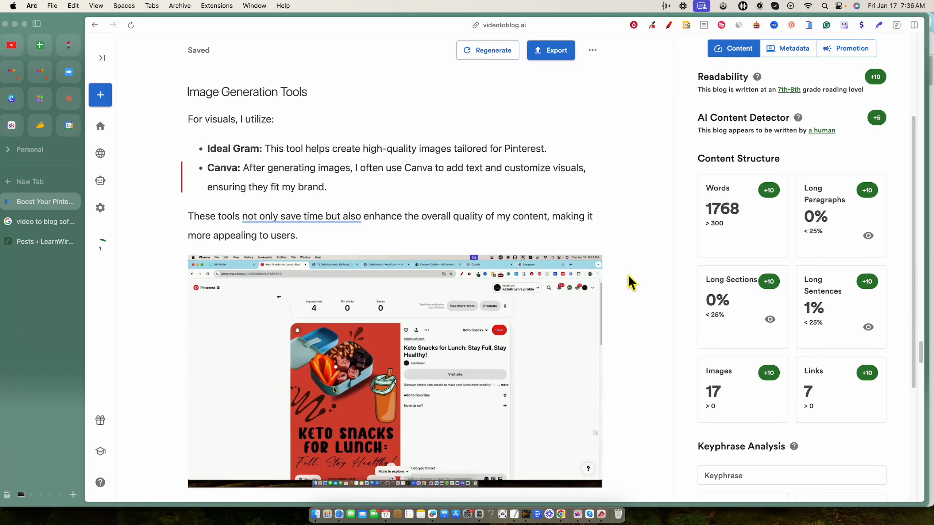
scroll(632, 277, up, 9)
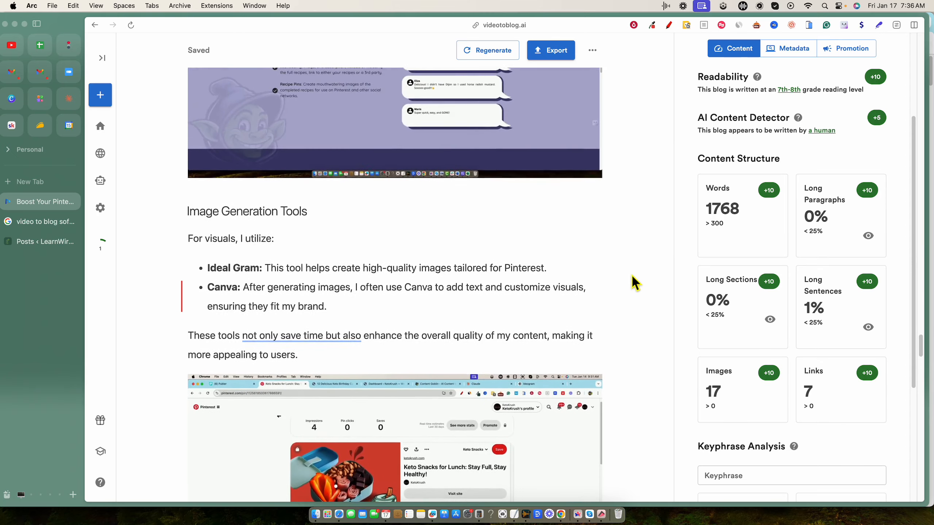
scroll(869, 325, up, 4)
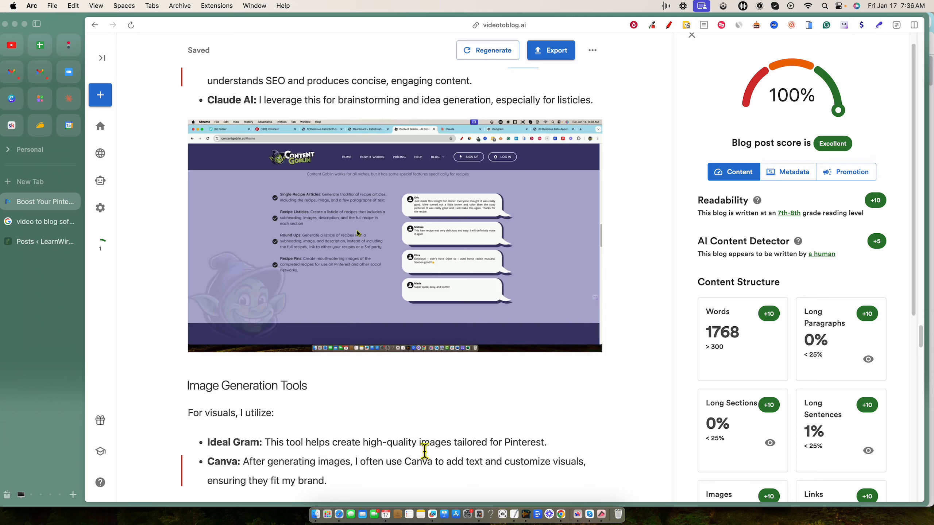
Step: Copy the entire blog post and open the Hemingway Editor in a new tab
key(super+a)
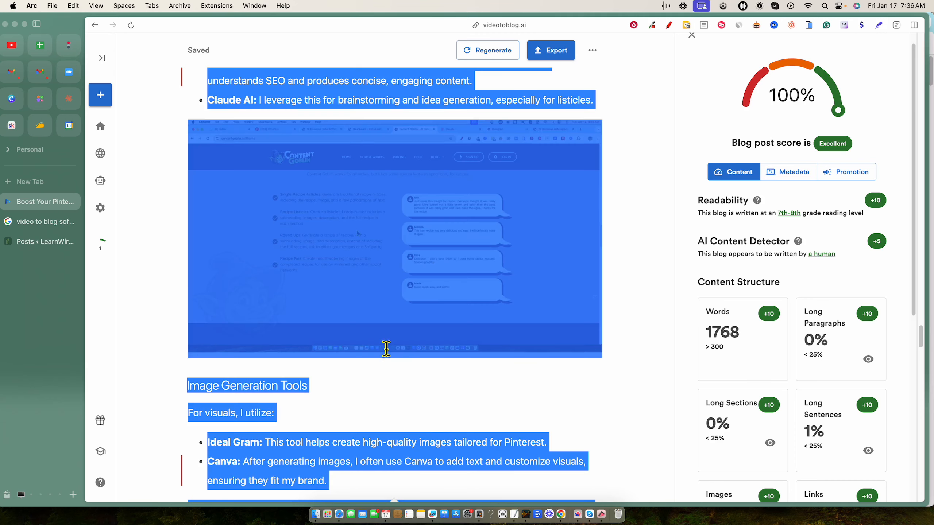
key(super+t)
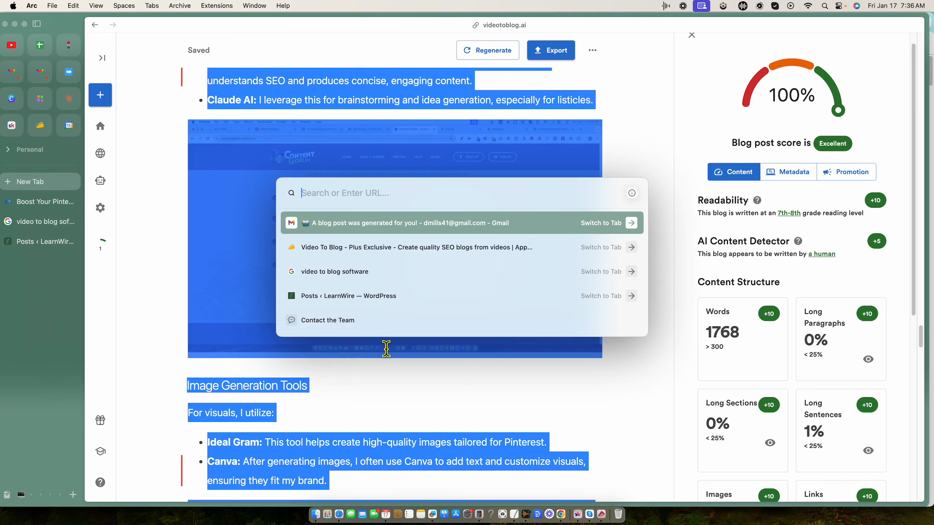
text(hem)
click(390, 277)
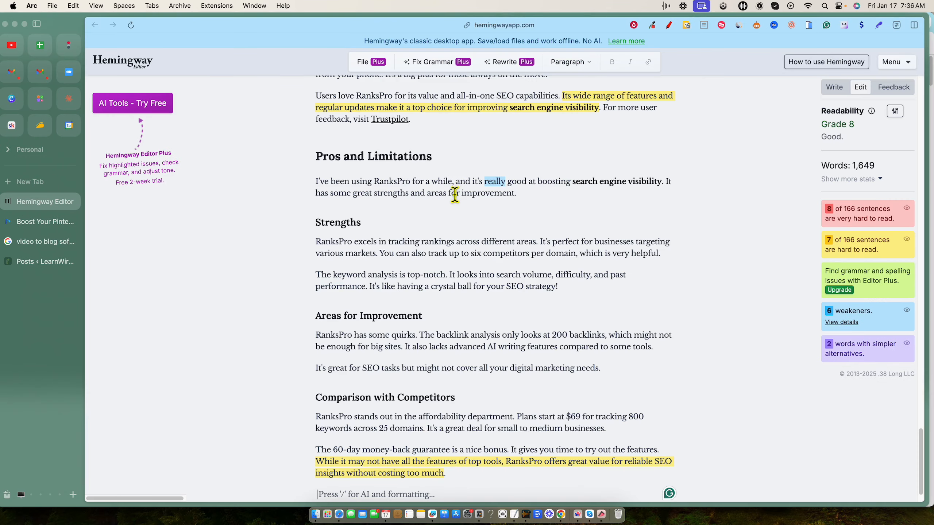
Step: Replace all text in the Hemingway Editor with the copied blog post, and compare its readability grade with Video To Blog's Readability rating
key(super+a)
key(BackSpace)
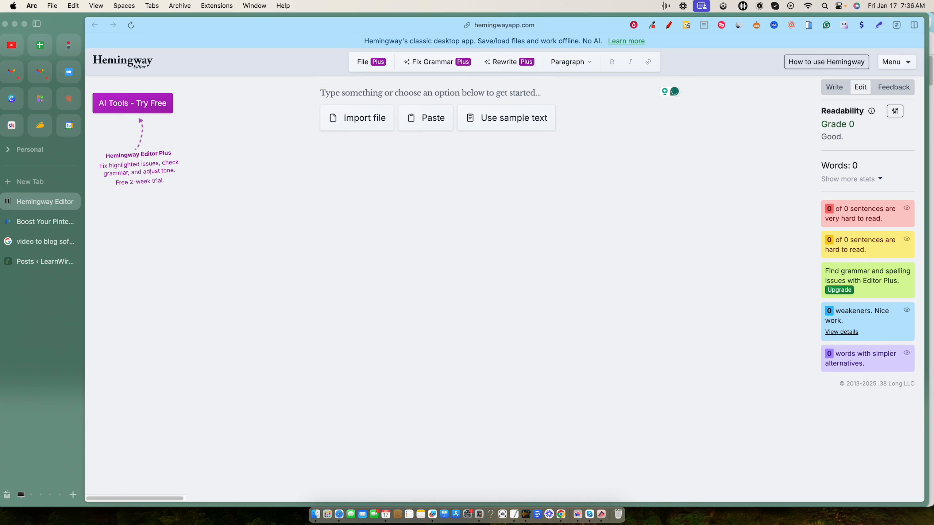
key(super+v)
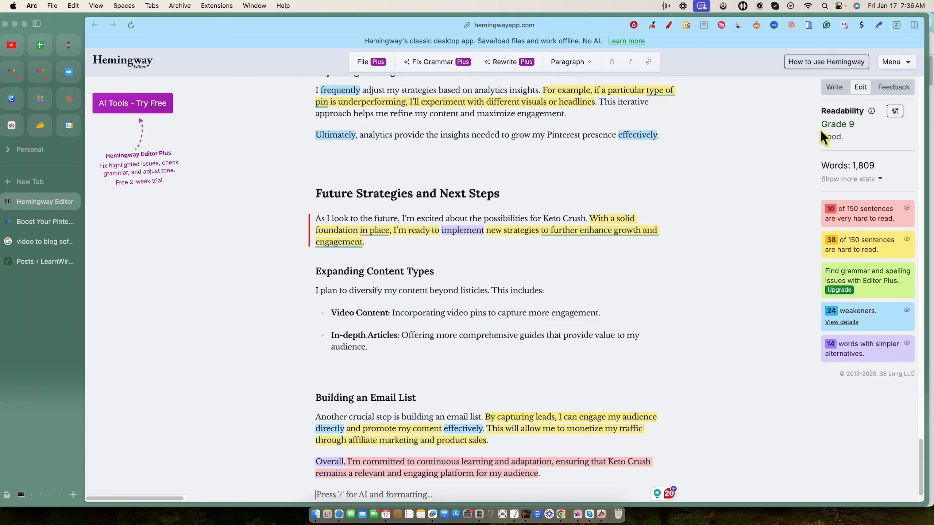
key(ctrl+Tab)
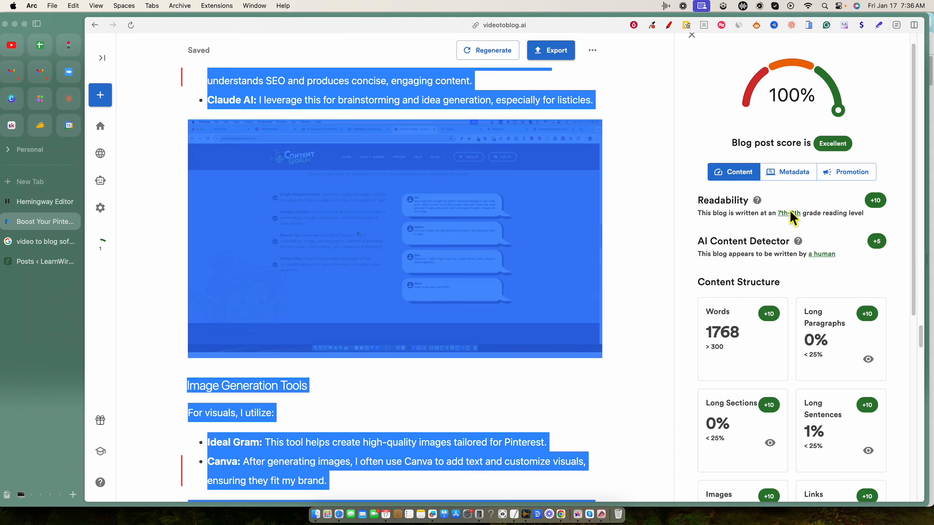
Step: Open zerogpt.com in a new tab and run AI detection on the copied blog post to compare with Video To Blog's AI Content Detector
mouse_move(797, 218)
click(743, 250)
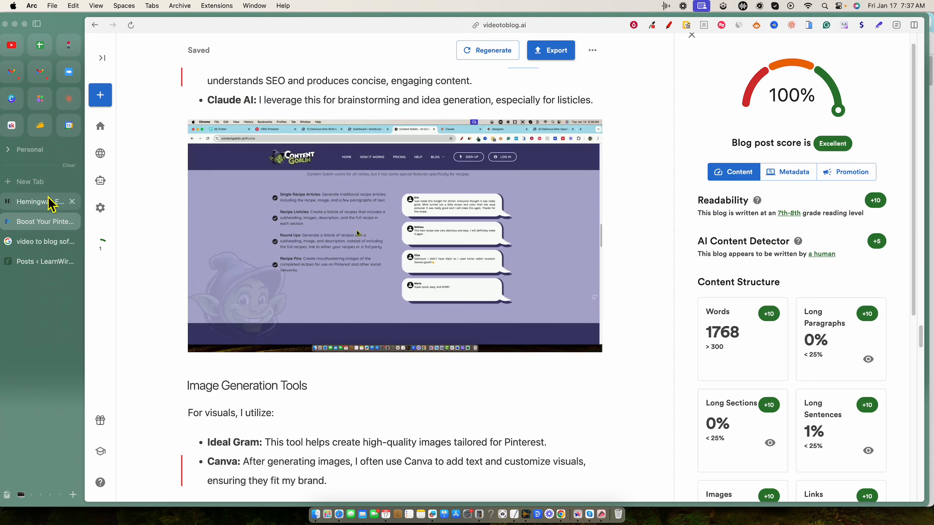
click(42, 185)
text(zerogpt.com)
key(Return)
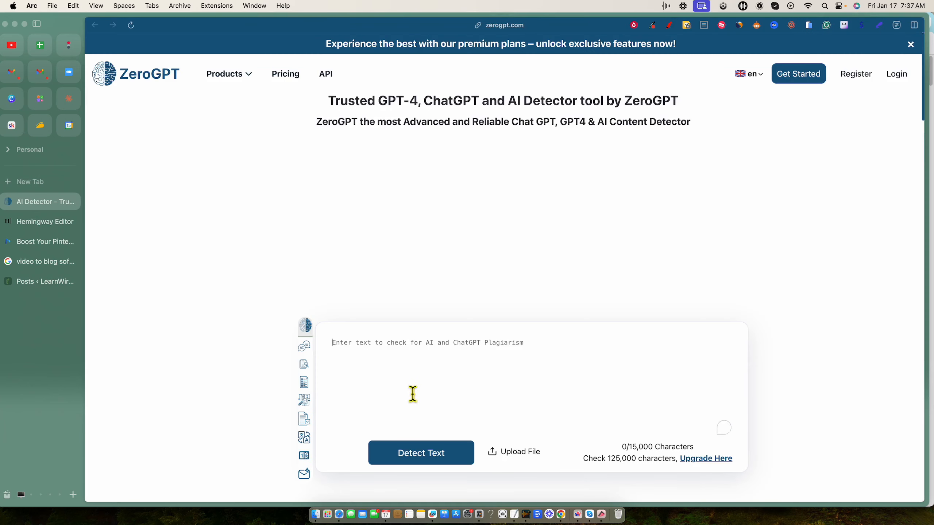
key(super+v)
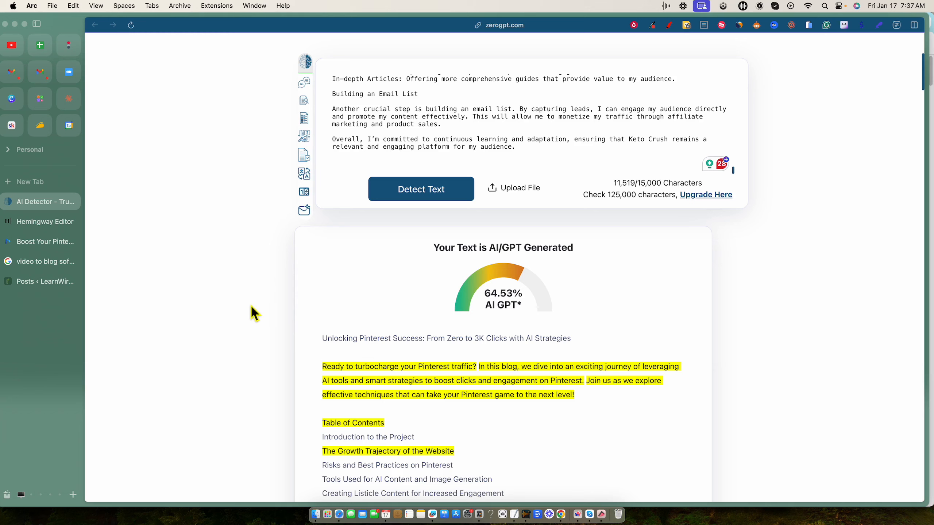
drag(366, 378, 260, 286)
click(261, 289)
Step: Switch to WordPress, open the draft "Unlocking Pinterest Success: From Zero to 3K Clicks with AI Strategies" for editing, and look through its content
click(53, 290)
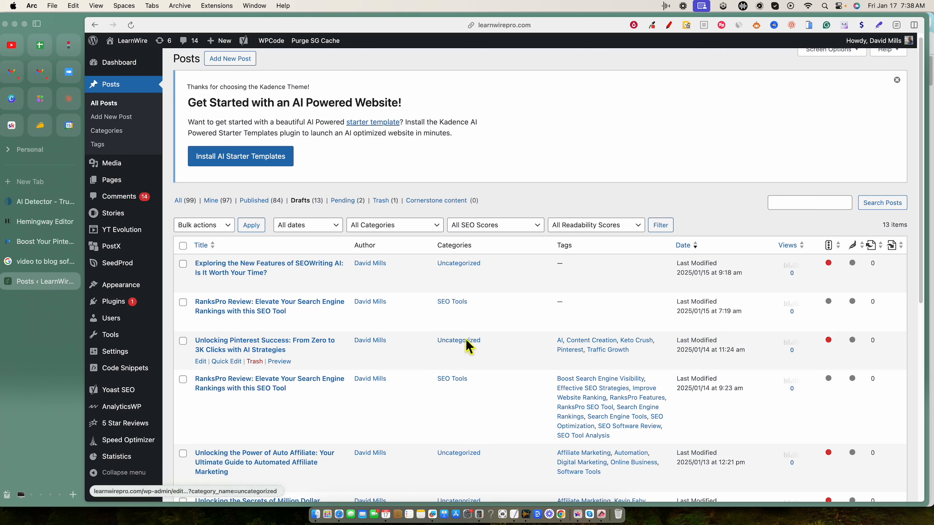
click(207, 366)
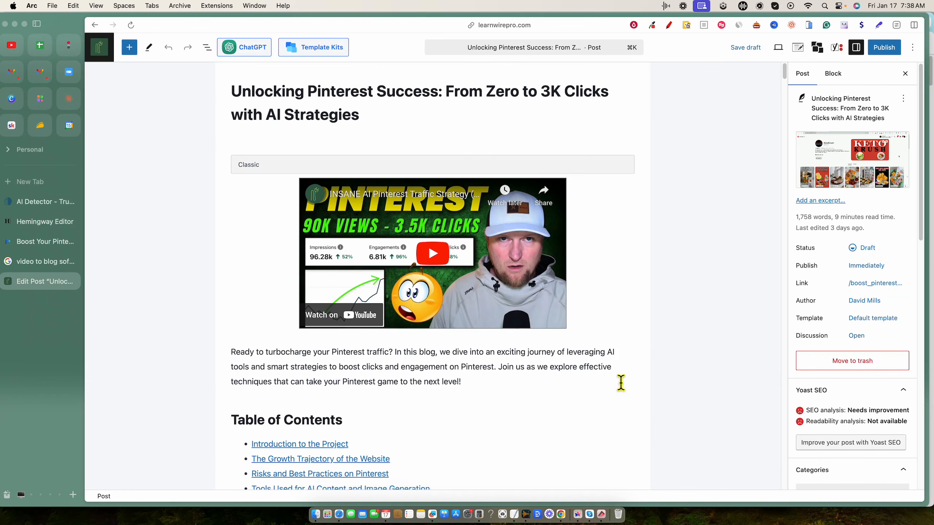
scroll(620, 382, down, 5)
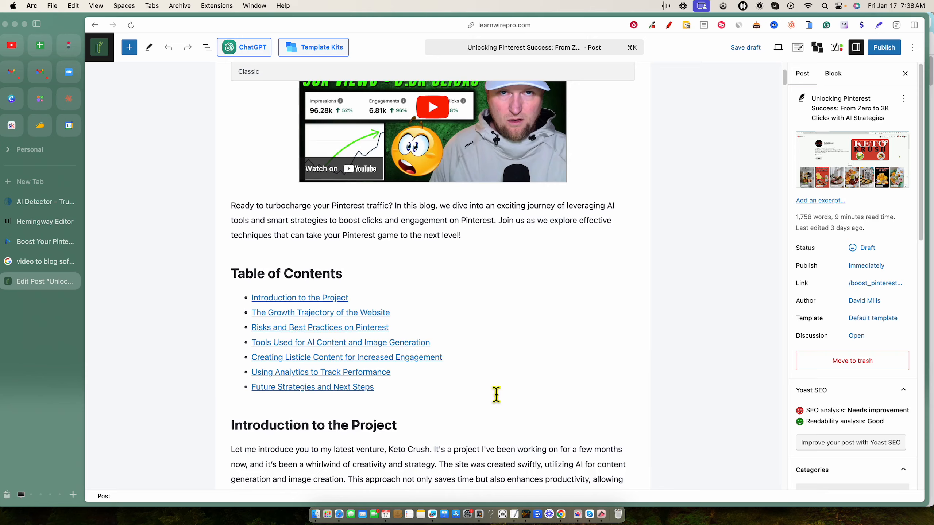
scroll(494, 392, down, 8)
scroll(650, 384, down, 20)
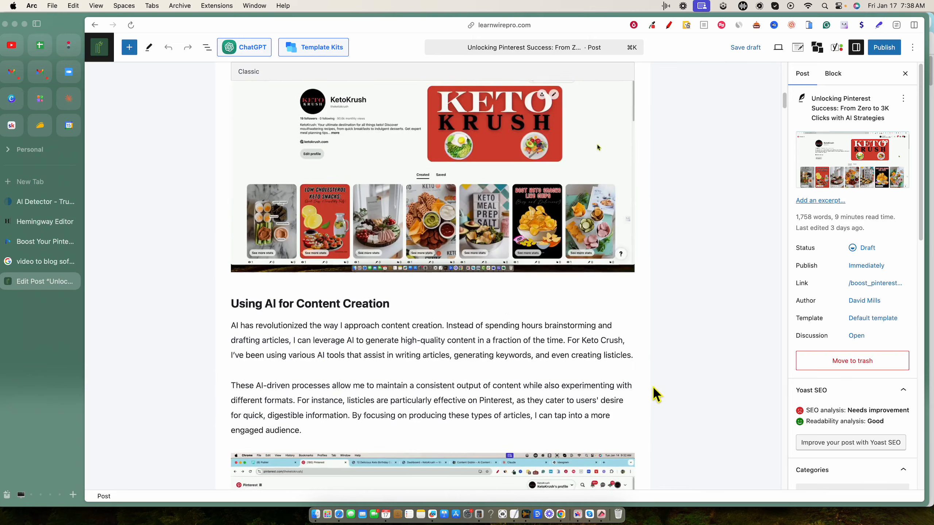
scroll(668, 392, down, 20)
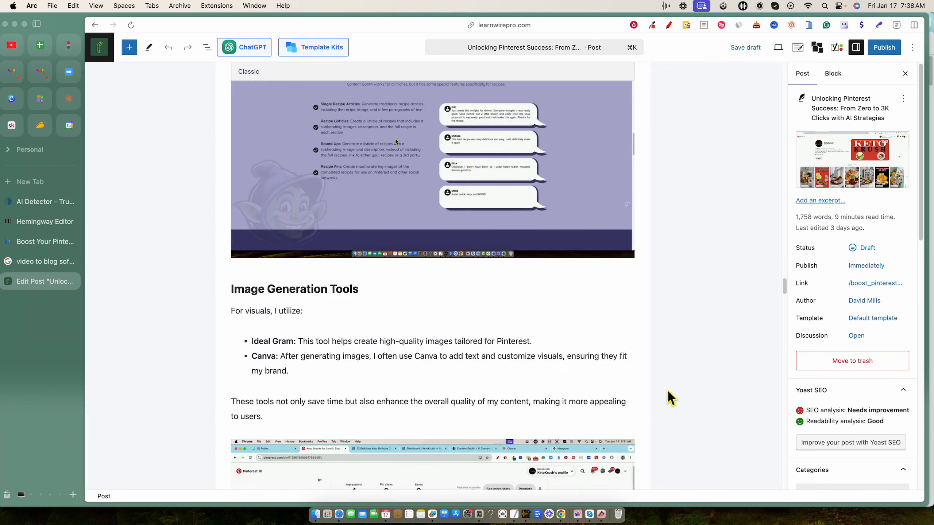
scroll(702, 369, down, 20)
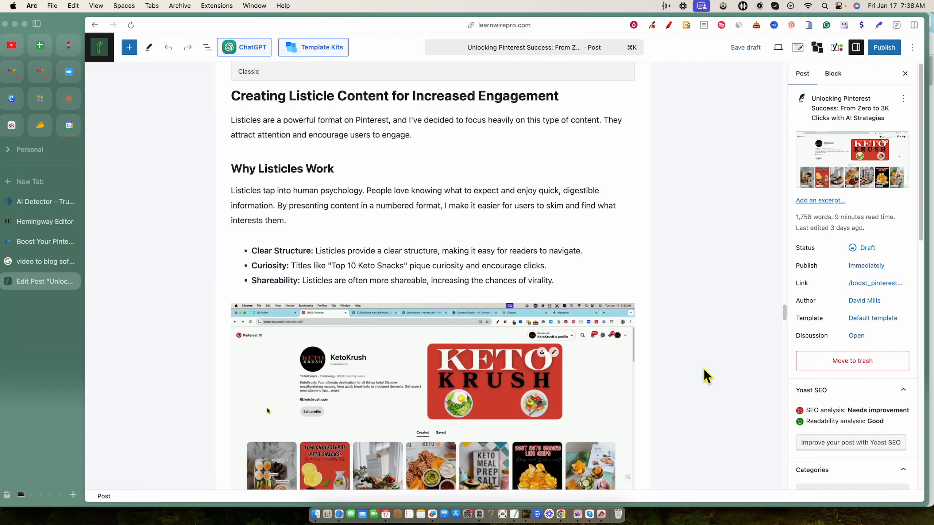
scroll(704, 368, down, 20)
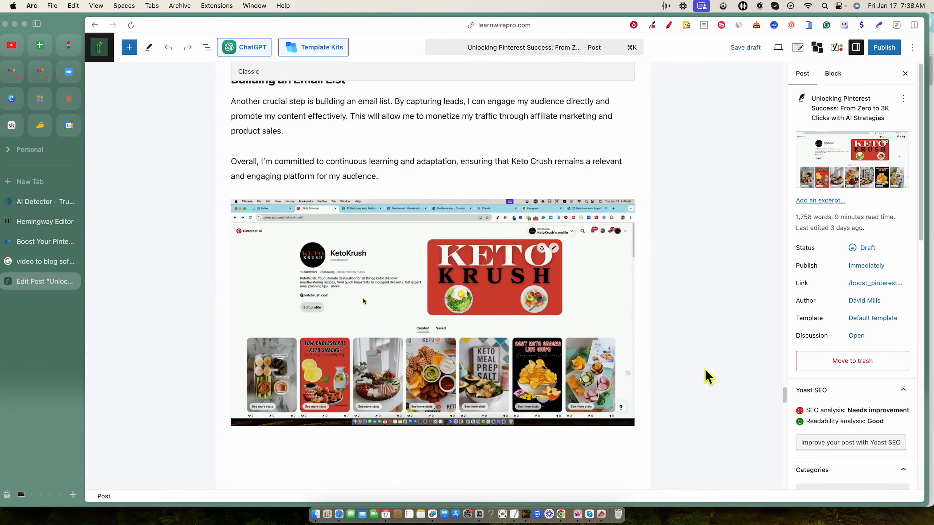
Step: Examine the draft's Yoast SEO section, checking the SEO title, slug and meta description fields
scroll(709, 376, down, 6)
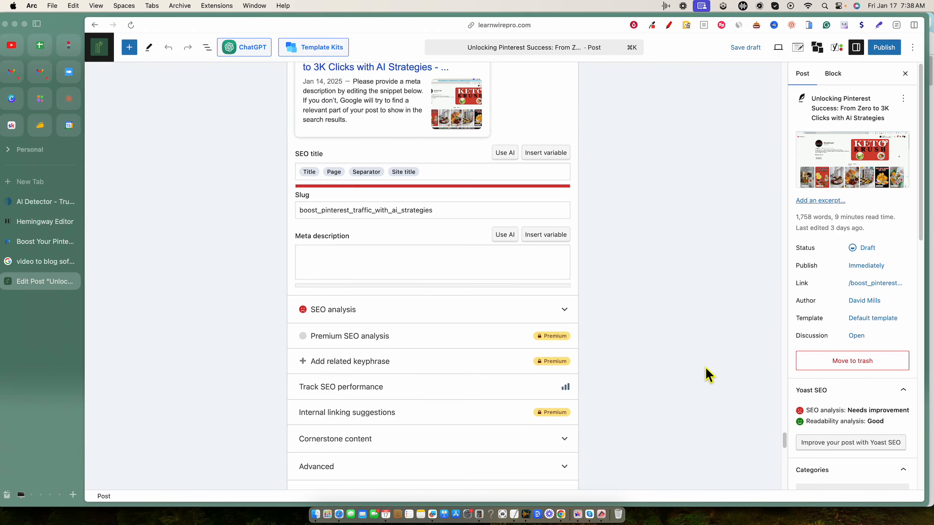
scroll(704, 365, up, 2)
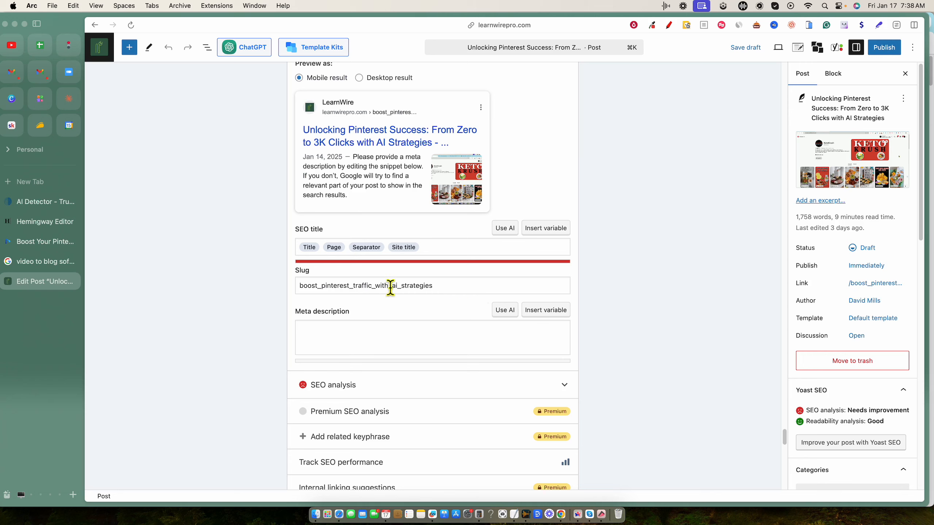
click(449, 290)
click(362, 342)
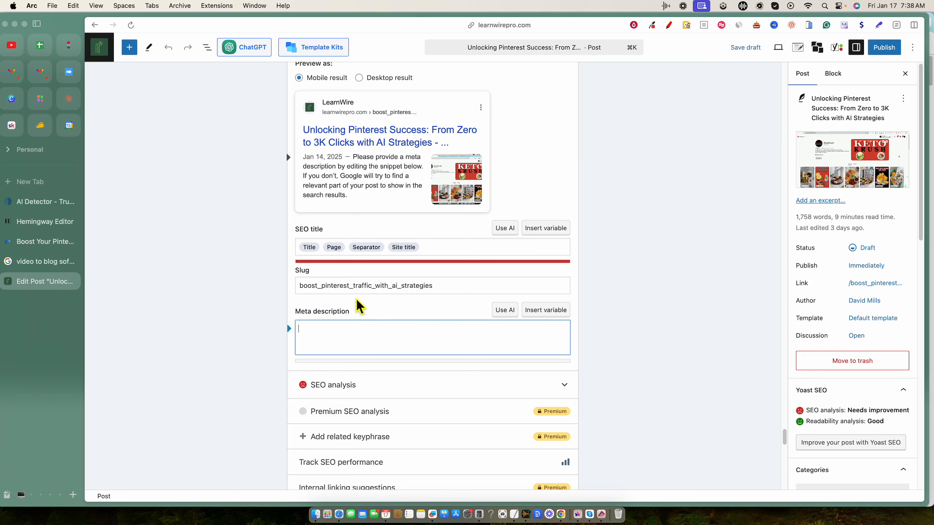
click(444, 292)
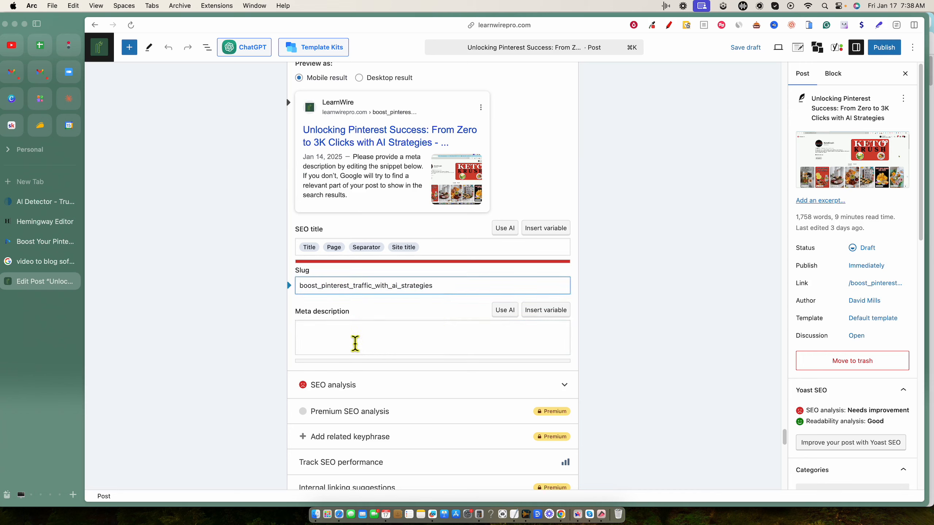
click(350, 341)
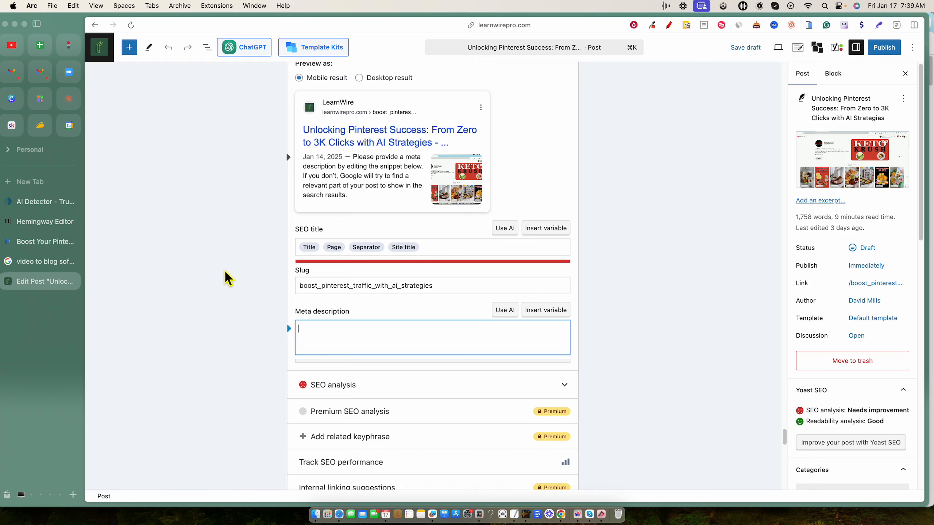
scroll(386, 383, down, 5)
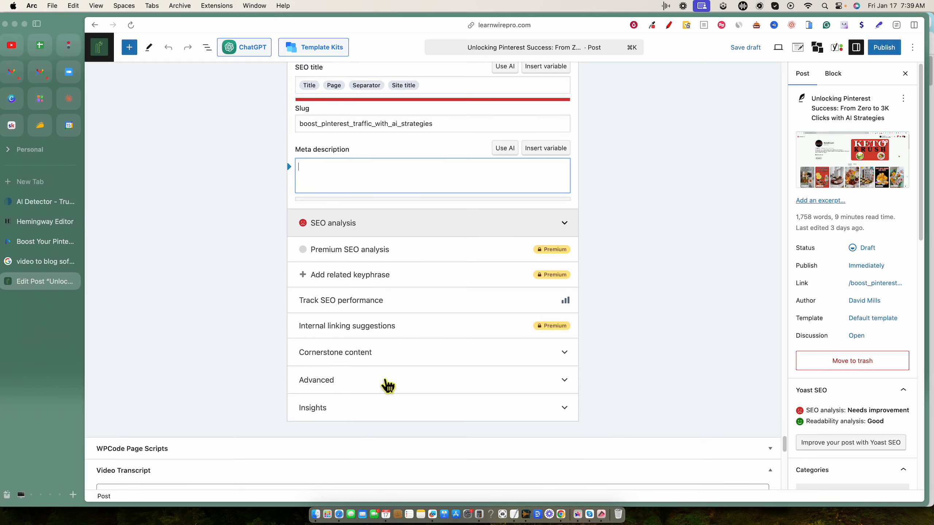
scroll(387, 384, down, 3)
scroll(387, 384, up, 5)
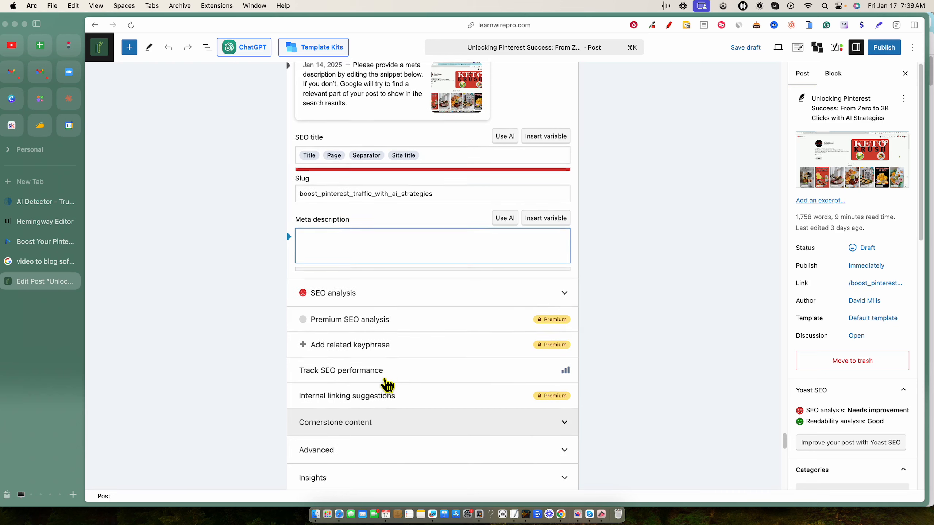
scroll(386, 385, up, 2)
scroll(387, 385, down, 1)
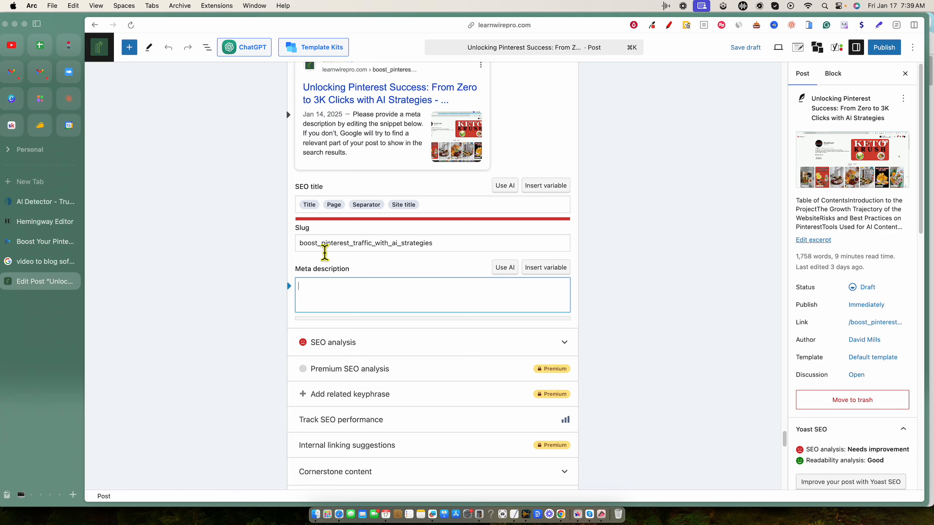
Step: Try a hyphen in place of the first underscore in the Yoast slug, and restore the underscore
click(320, 246)
key(BackSpace)
text(-)
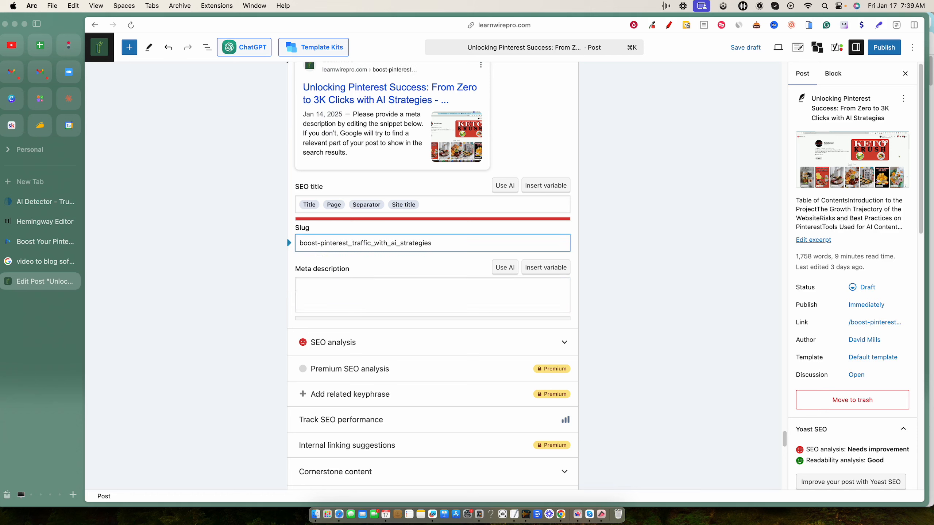
key(BackSpace)
text(_)
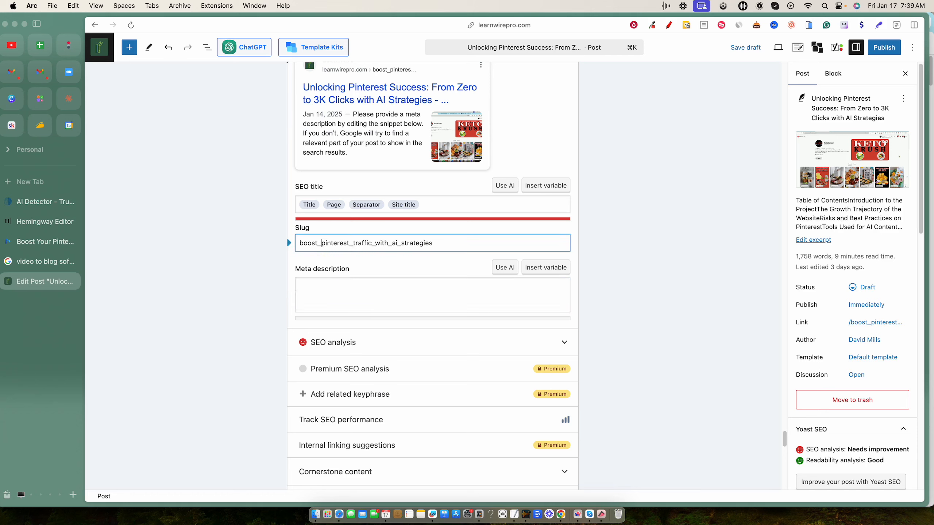
click(384, 306)
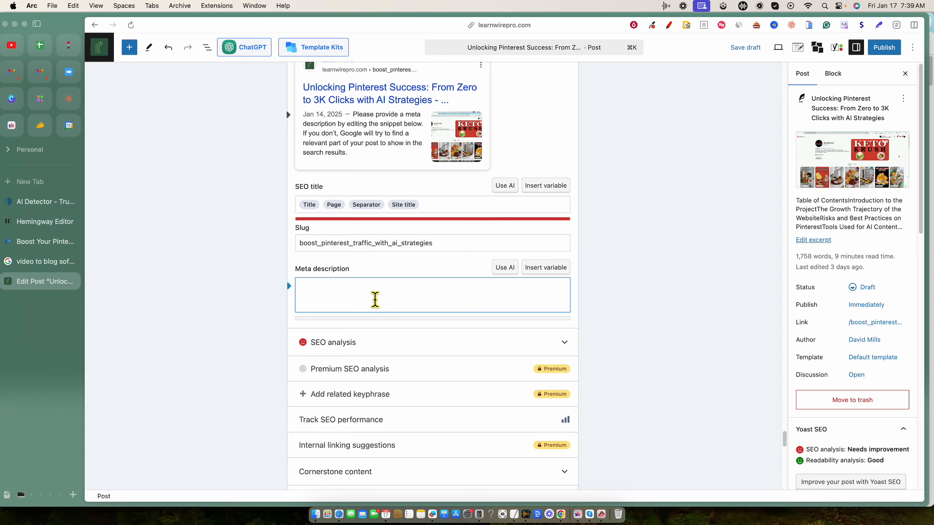
Step: View the post's meta title and meta description in Video To Blog's metadata, and return to the WordPress draft
key(ctrl+Tab)
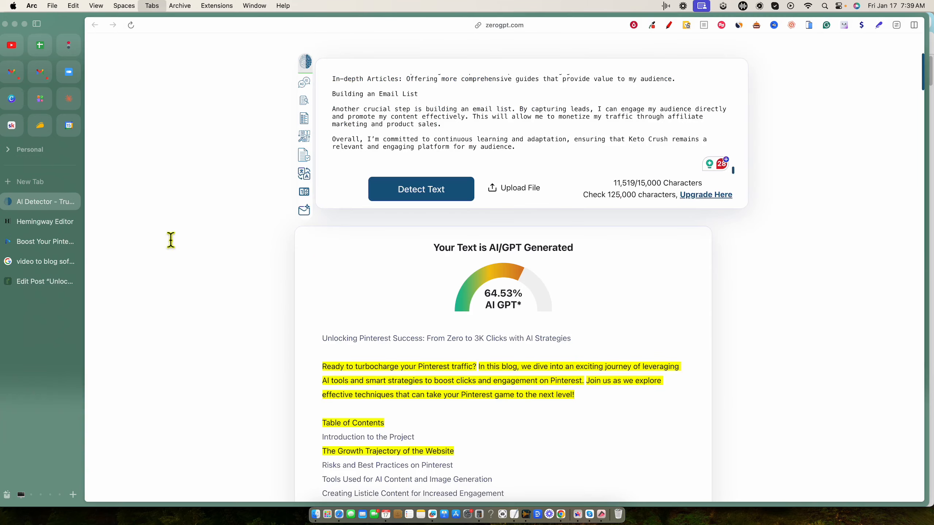
key(ctrl+Tab)
click(65, 246)
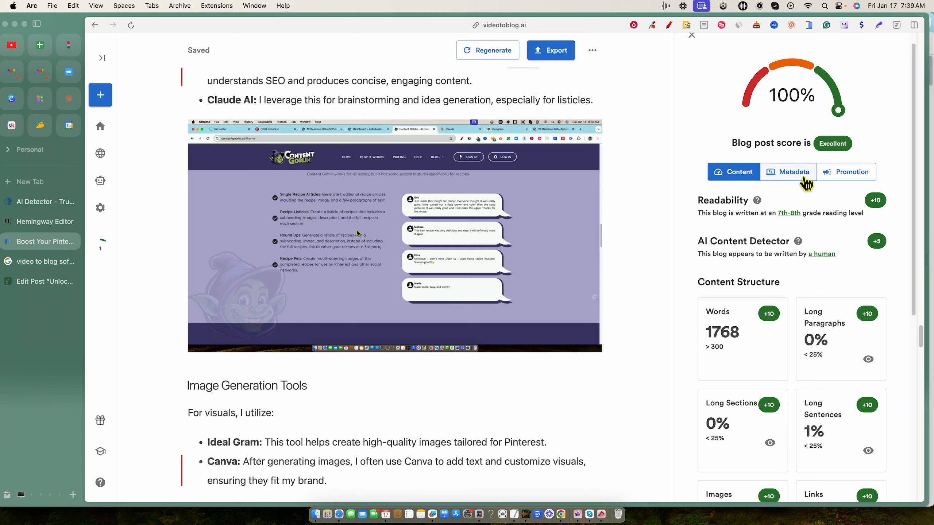
click(789, 171)
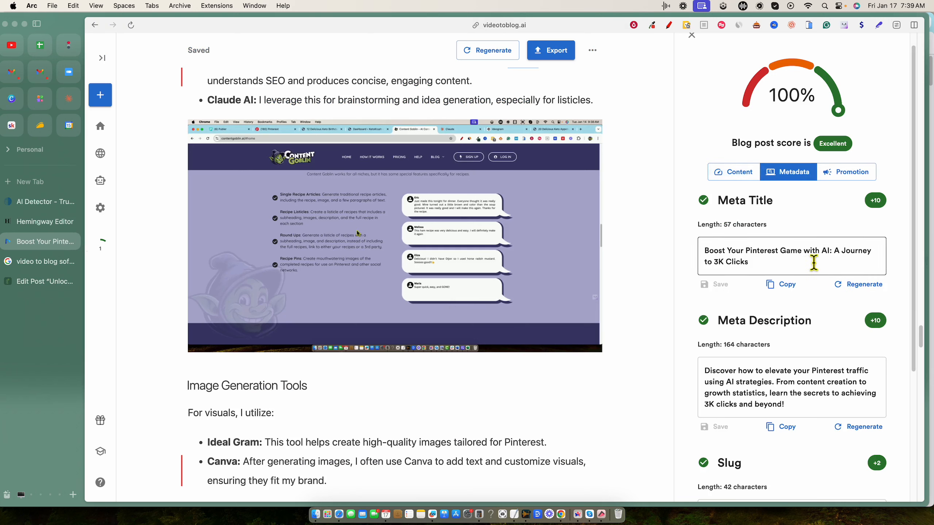
key(ctrl+Tab)
key(ctrl+Tab)
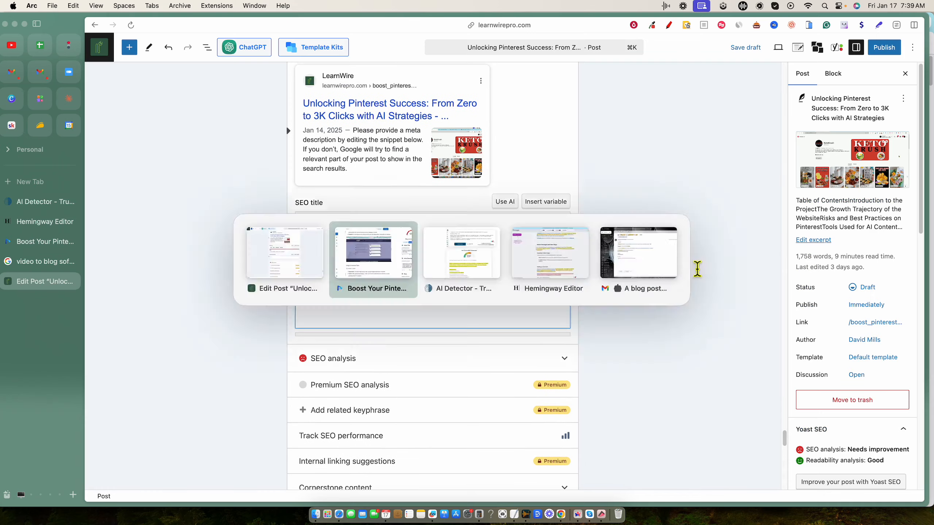
key(ctrl+Tab)
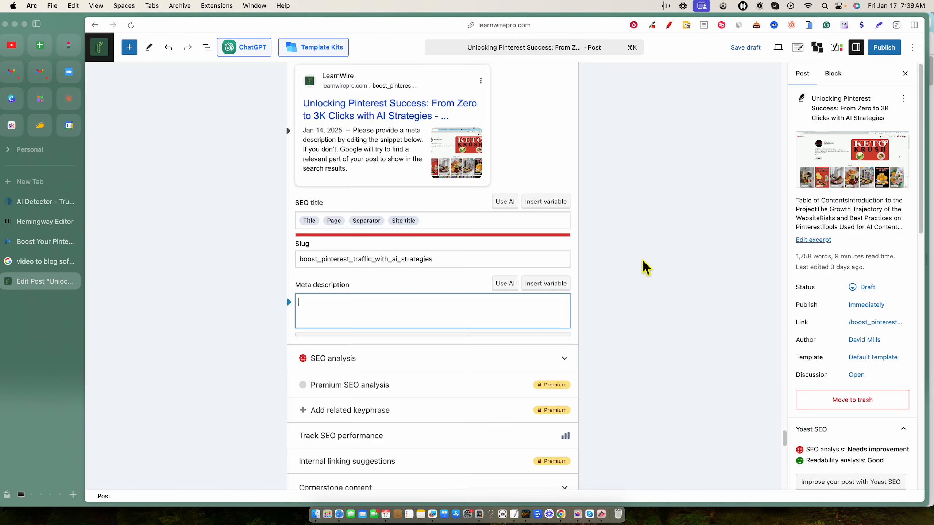
Step: Look over the WordPress draft from its title through the article body to the Yoast search appearance fields
scroll(642, 258, up, 20)
scroll(642, 252, up, 10)
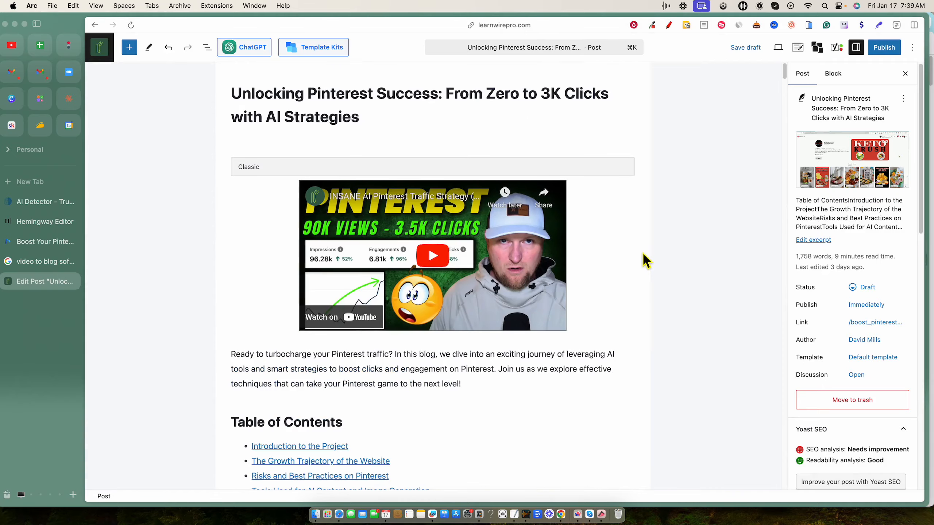
scroll(646, 288, down, 15)
scroll(669, 298, down, 20)
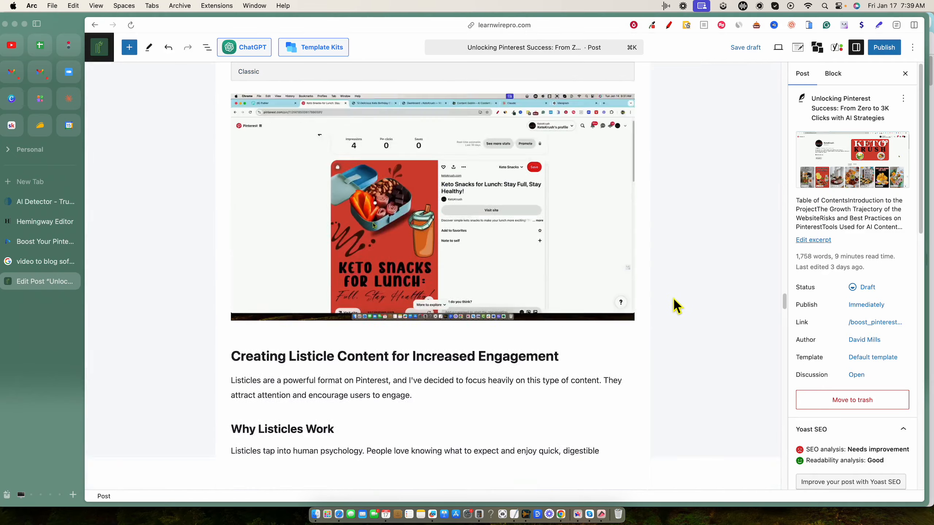
scroll(677, 300, up, 10)
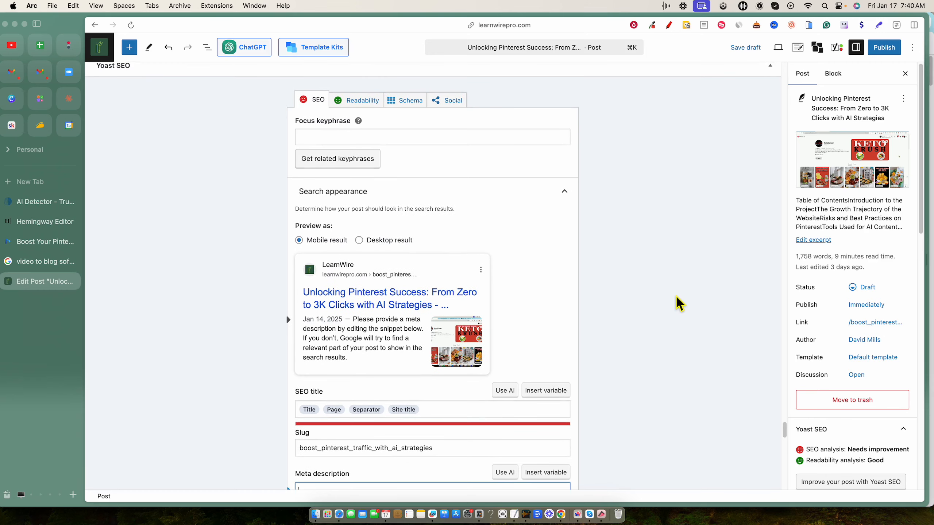
scroll(669, 314, down, 5)
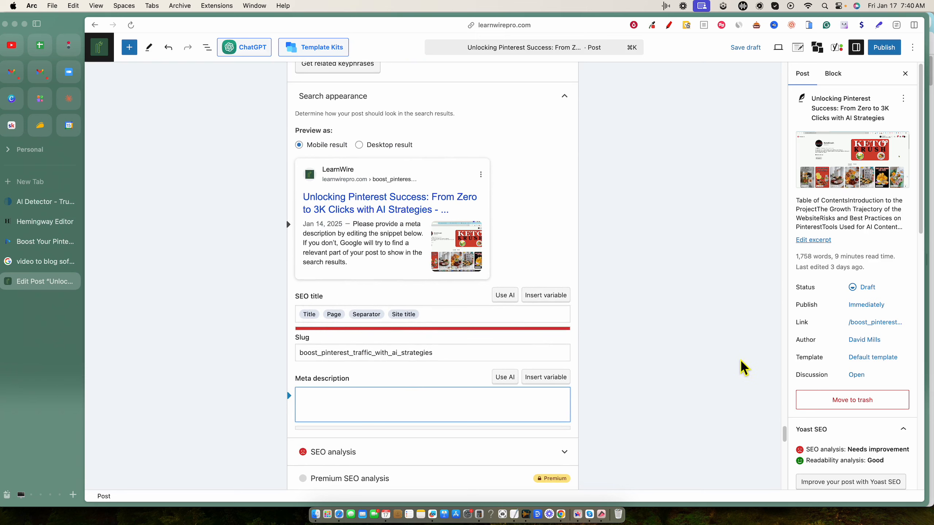
Step: Check the meta title, meta description, slug and tags in Video To Blog, and return to the WordPress draft's Yoast fields
key(ctrl+Tab)
drag(764, 267, 705, 258)
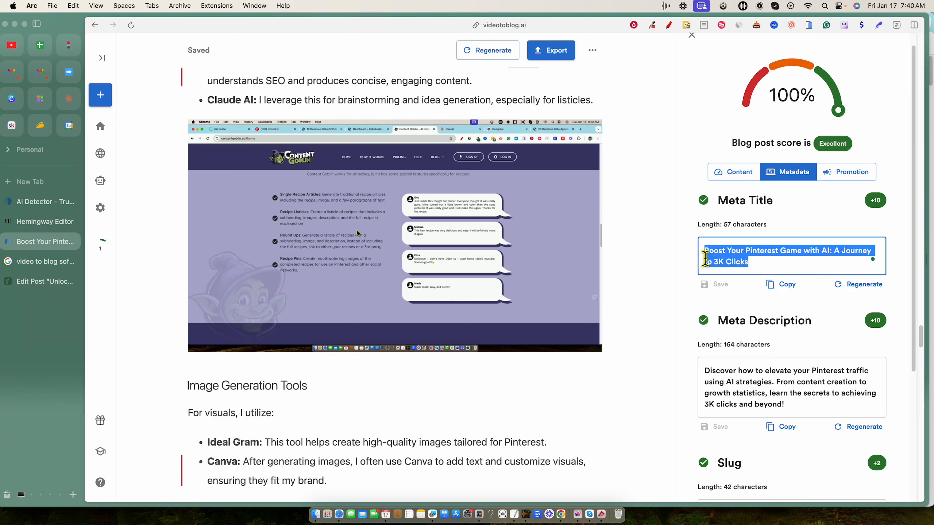
click(758, 263)
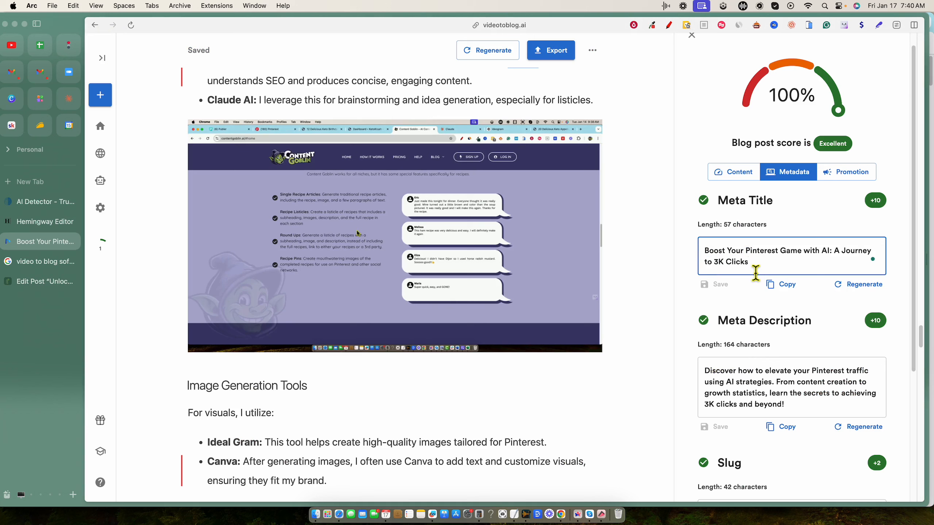
click(691, 306)
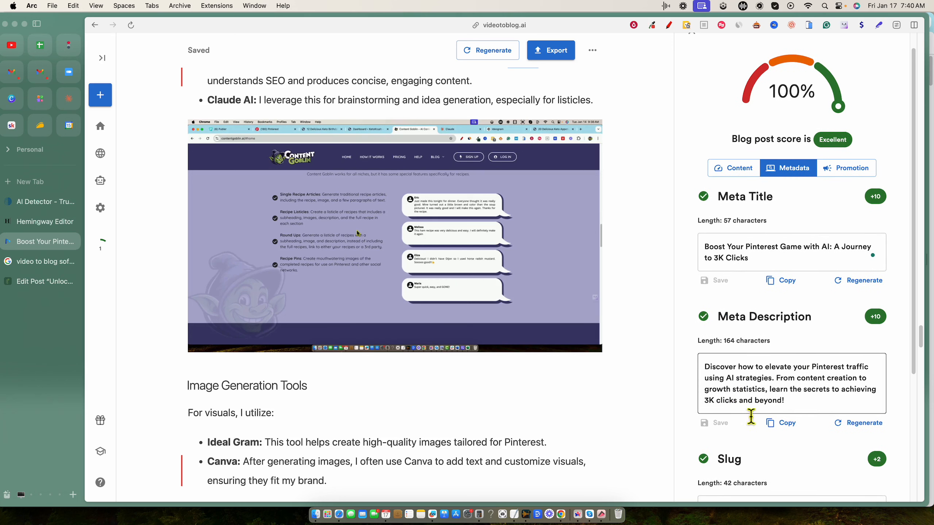
scroll(811, 390, down, 3)
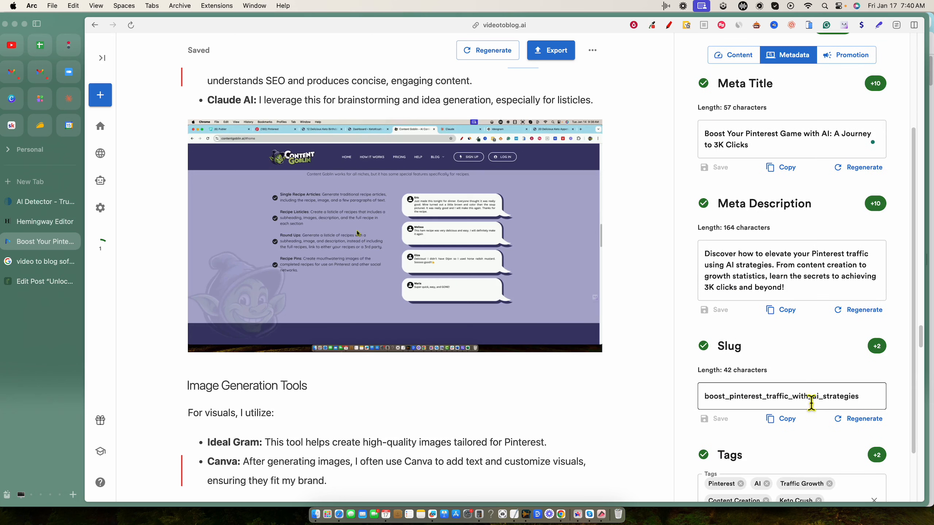
scroll(810, 403, down, 2)
key(ctrl+Tab)
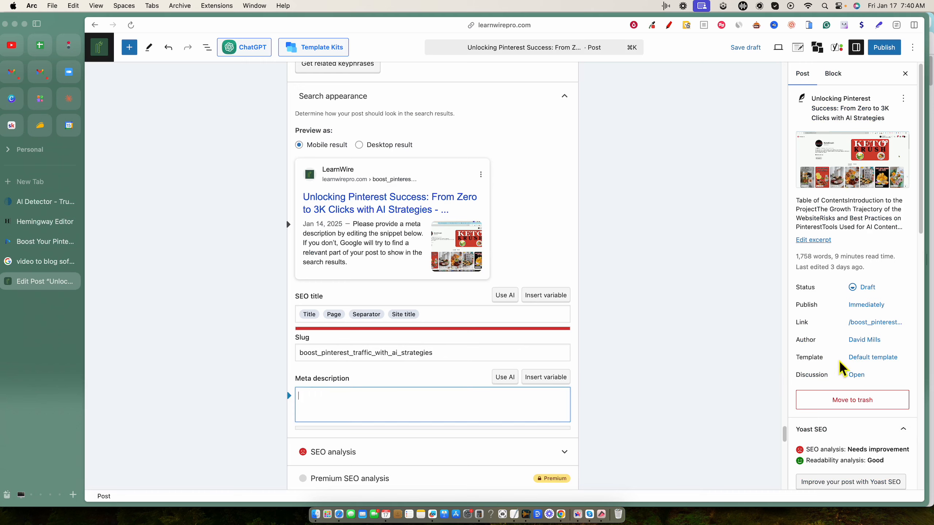
Step: Compare the WordPress draft's categories and tags with the tags in Video To Blog's metadata, and return to the draft
scroll(862, 419, down, 5)
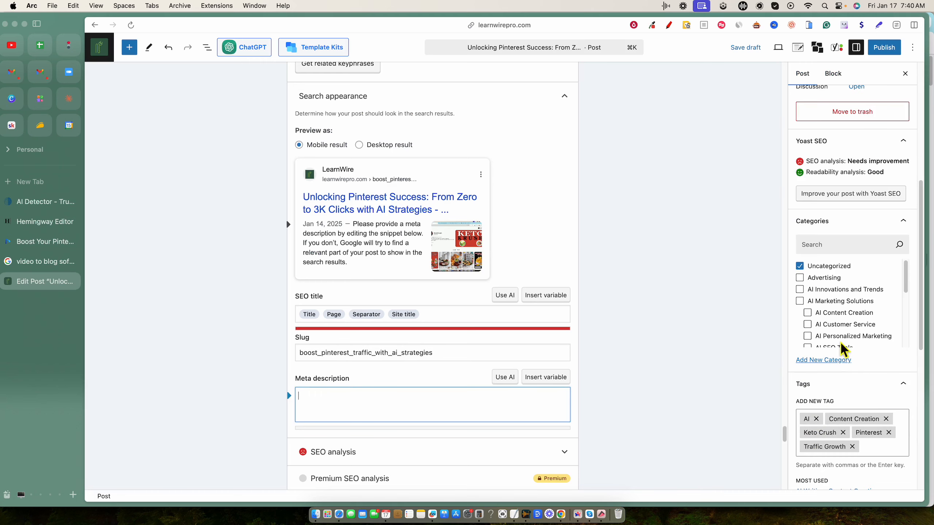
key(ctrl+Tab)
scroll(842, 345, down, 3)
scroll(804, 360, up, 2)
scroll(602, 356, up, 1)
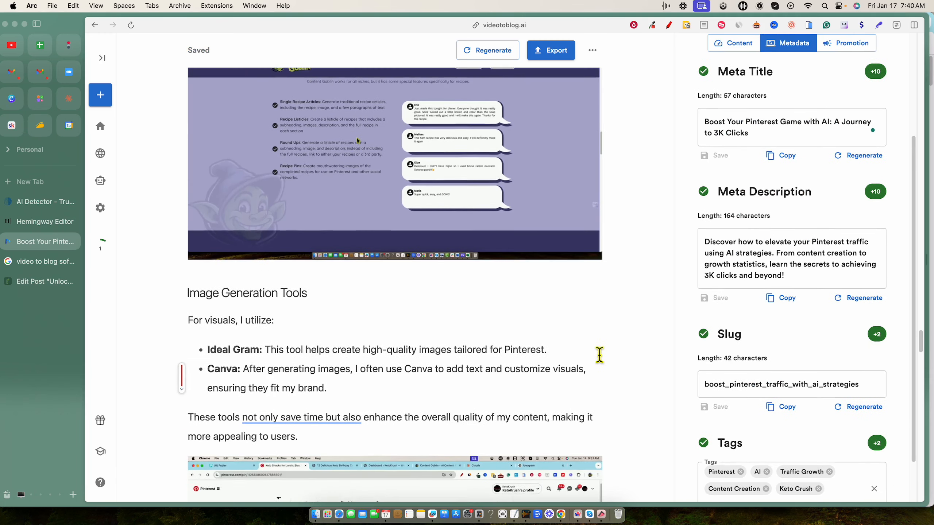
scroll(599, 355, up, 5)
scroll(805, 386, down, 1)
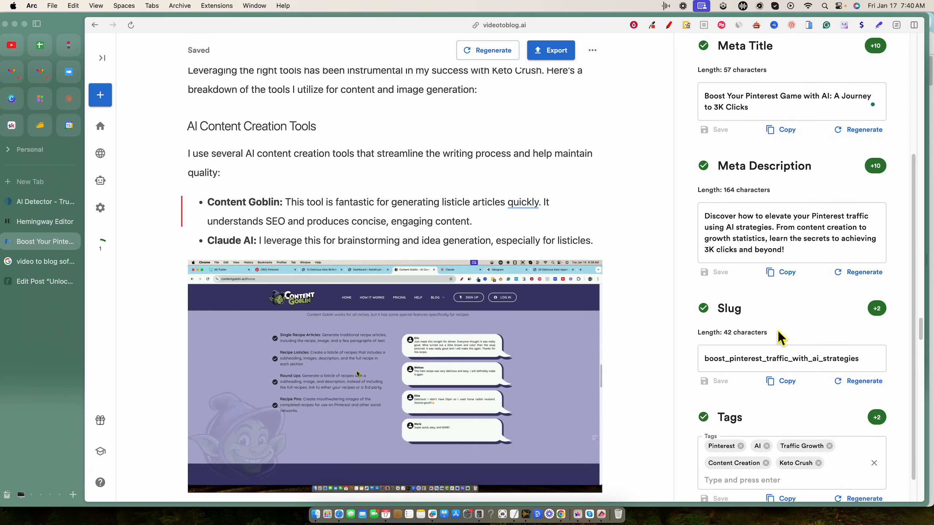
key(ctrl+Tab)
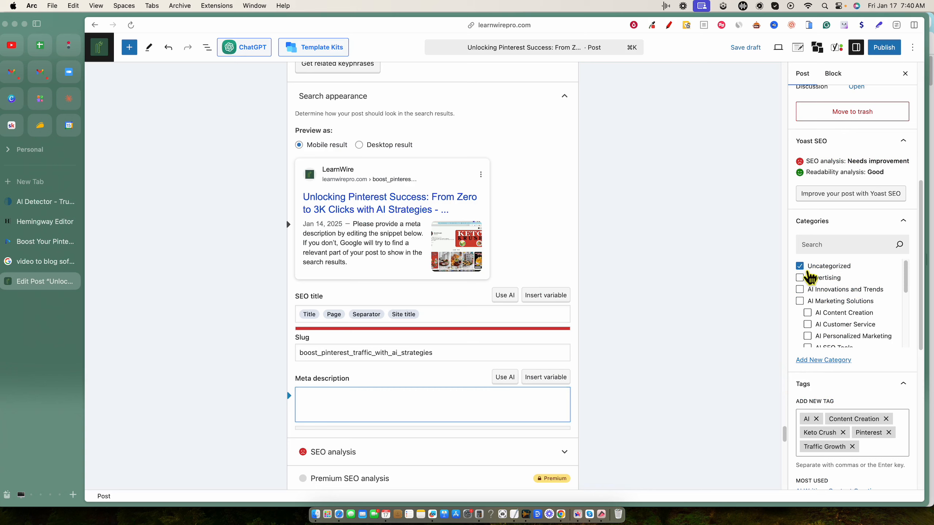
Step: Assign the post to the Trending category and remove it from Uncategorized
scroll(829, 323, down, 10)
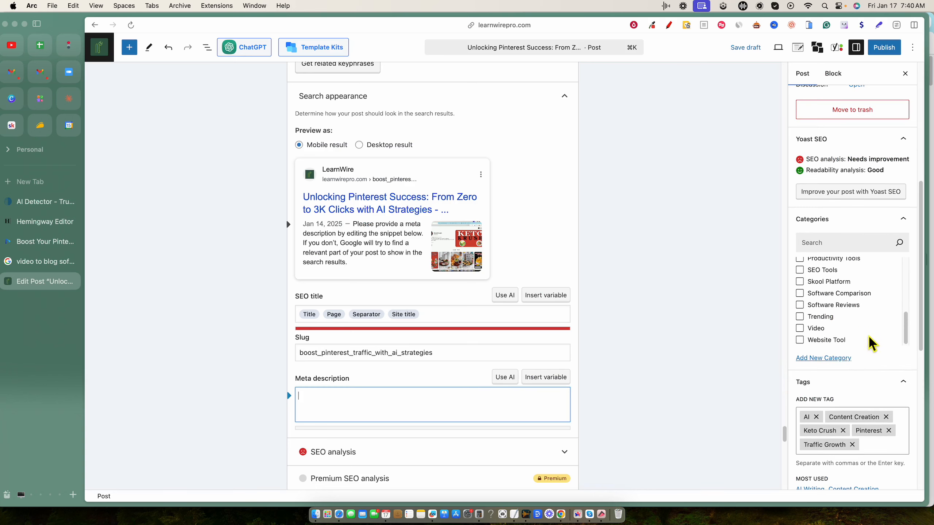
scroll(838, 294, down, 1)
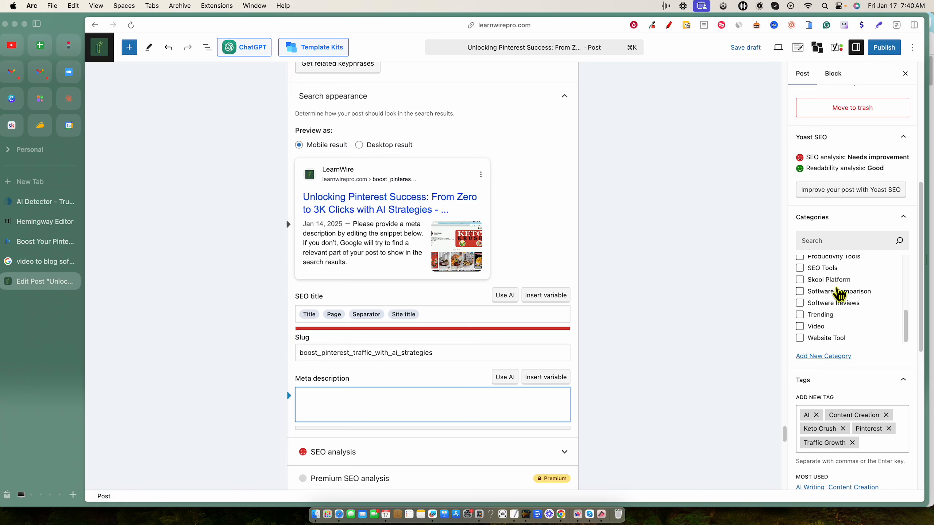
scroll(835, 313, down, 1)
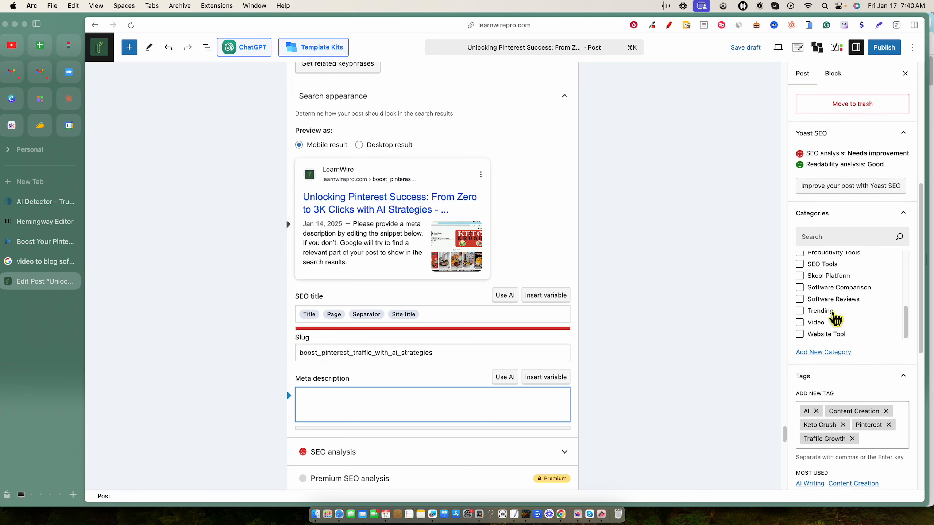
scroll(834, 320, up, 1)
click(801, 313)
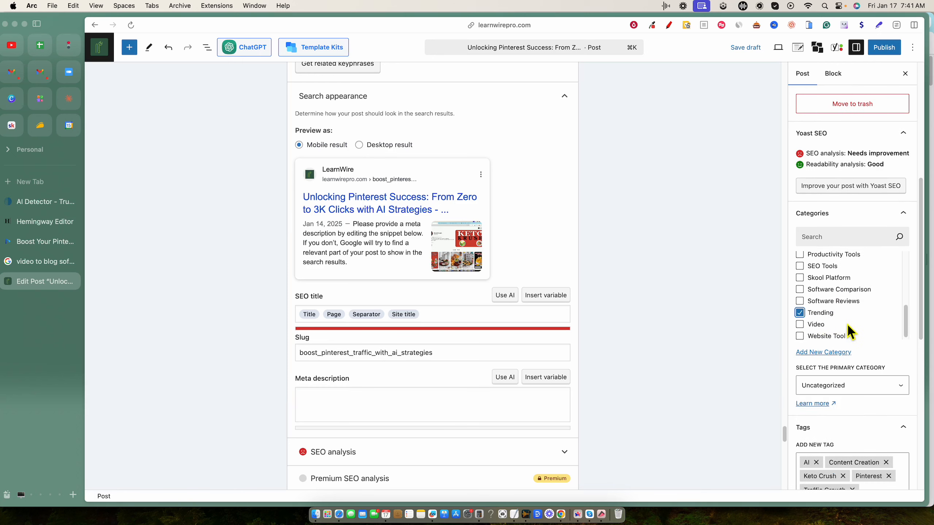
scroll(839, 316, up, 10)
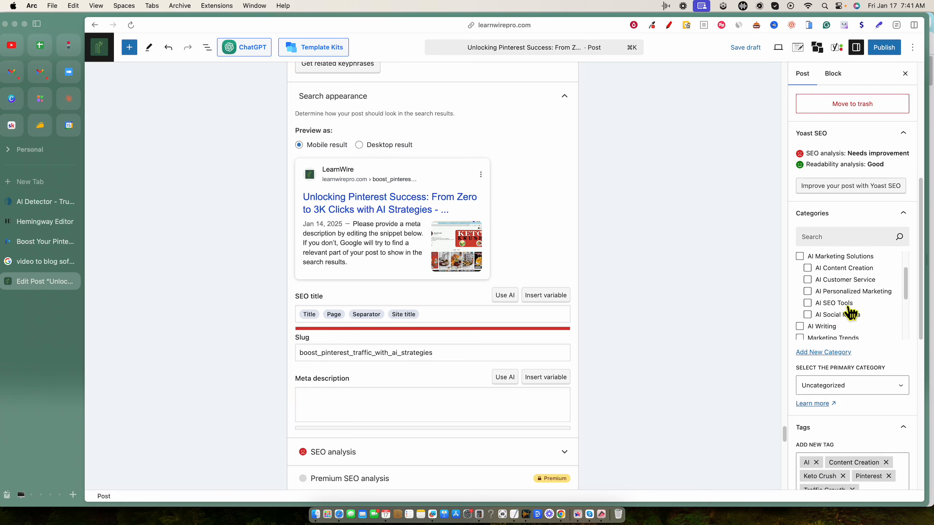
scroll(834, 309, up, 3)
click(801, 258)
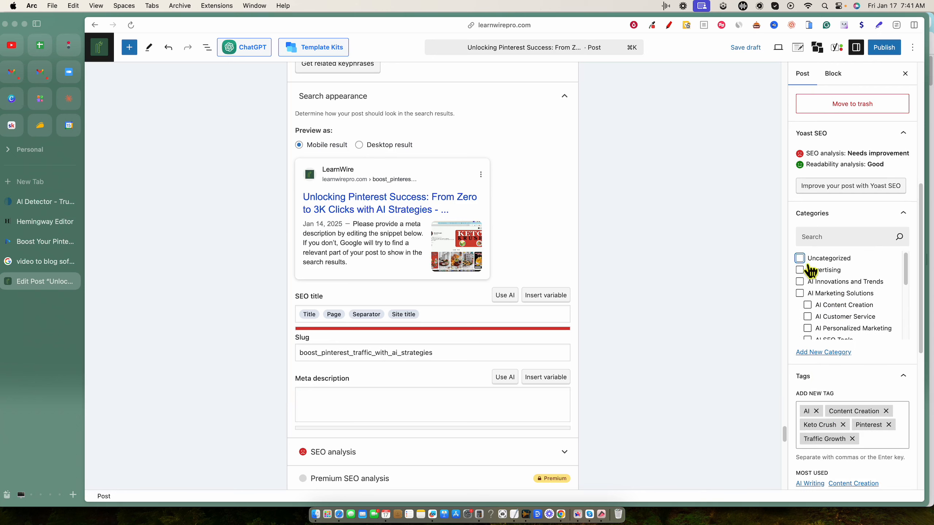
Step: Copy the meta description from Video To Blog's metadata and paste it into the Yoast meta description of the WordPress draft
scroll(871, 383, down, 5)
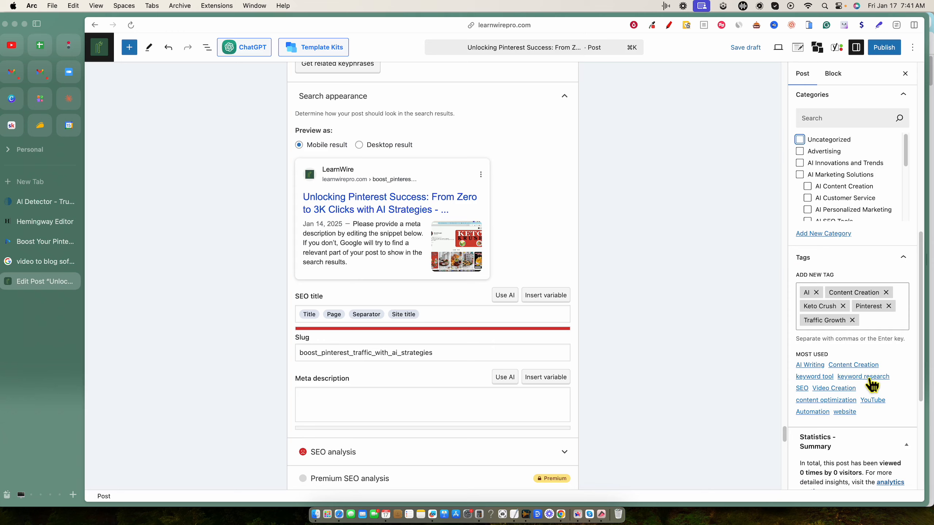
scroll(873, 388, down, 5)
key(ctrl+Tab)
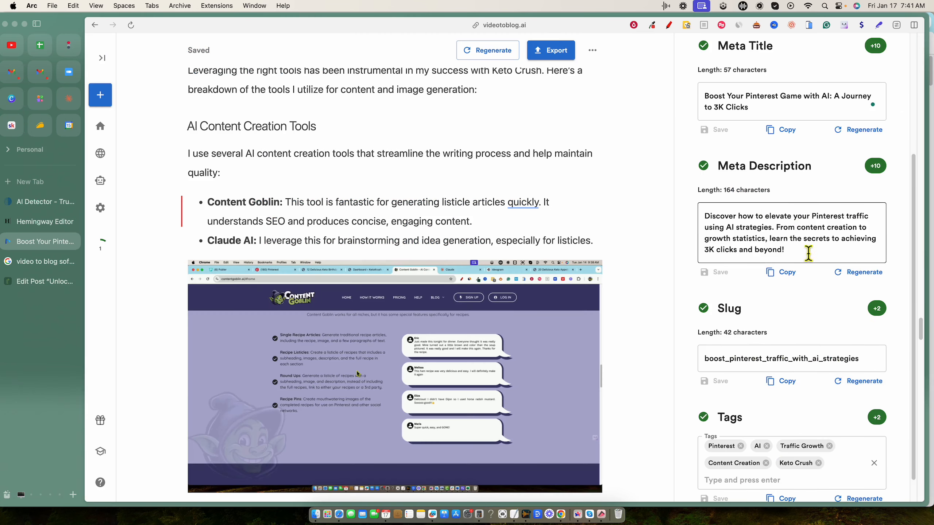
click(797, 274)
key(ctrl+Tab)
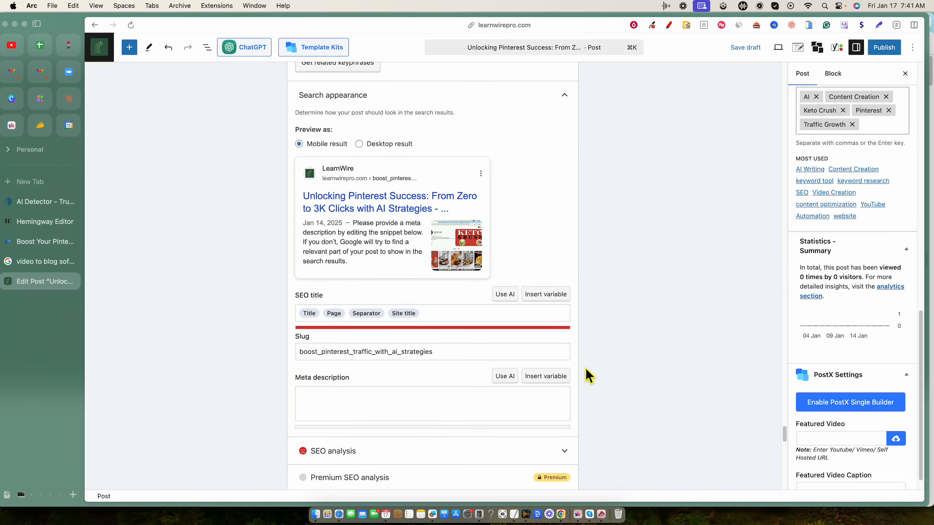
click(422, 393)
key(super+v)
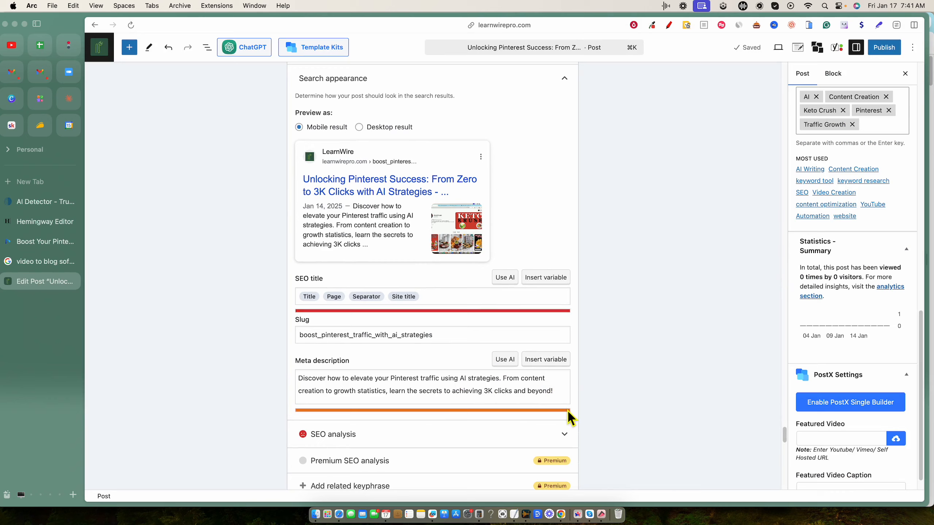
Step: Disable the automatic insertion of the table of contents for this post, and look through the remaining table of contents settings
scroll(469, 272, up, 6)
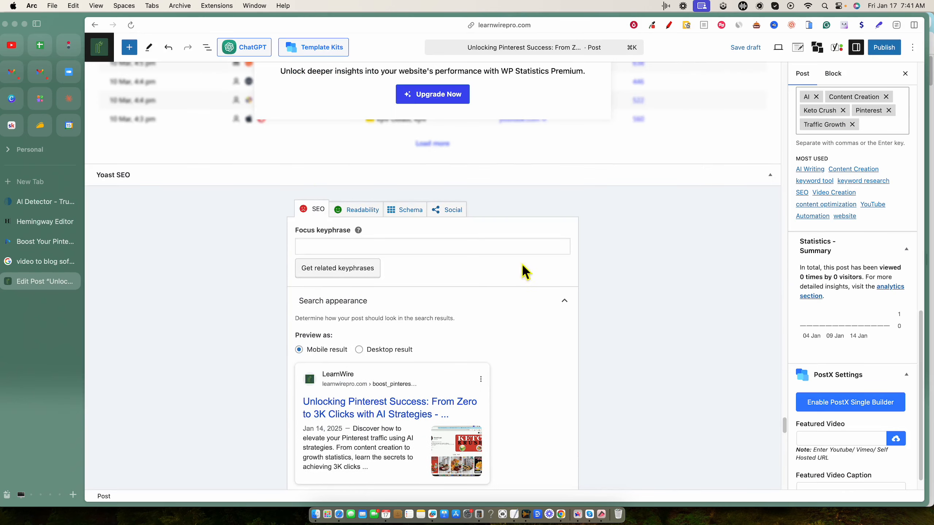
scroll(523, 271, down, 8)
scroll(589, 311, down, 8)
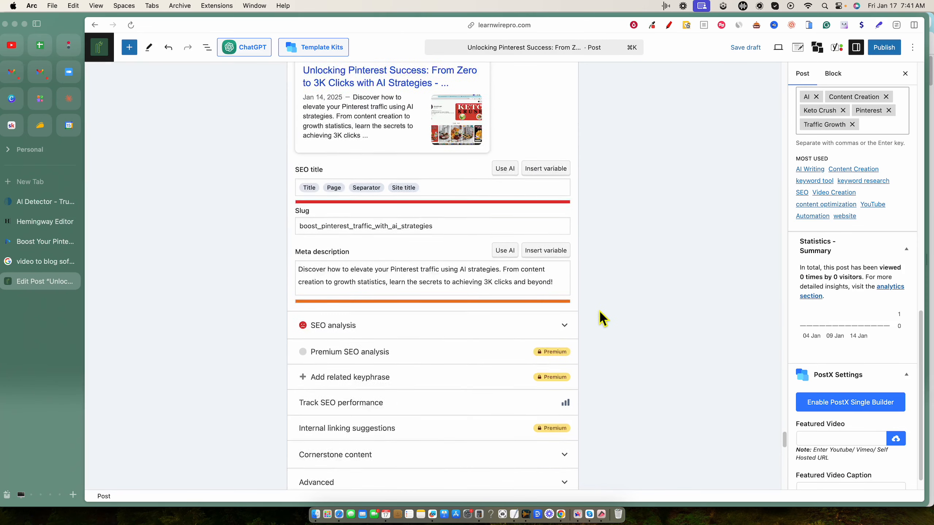
scroll(589, 316, down, 5)
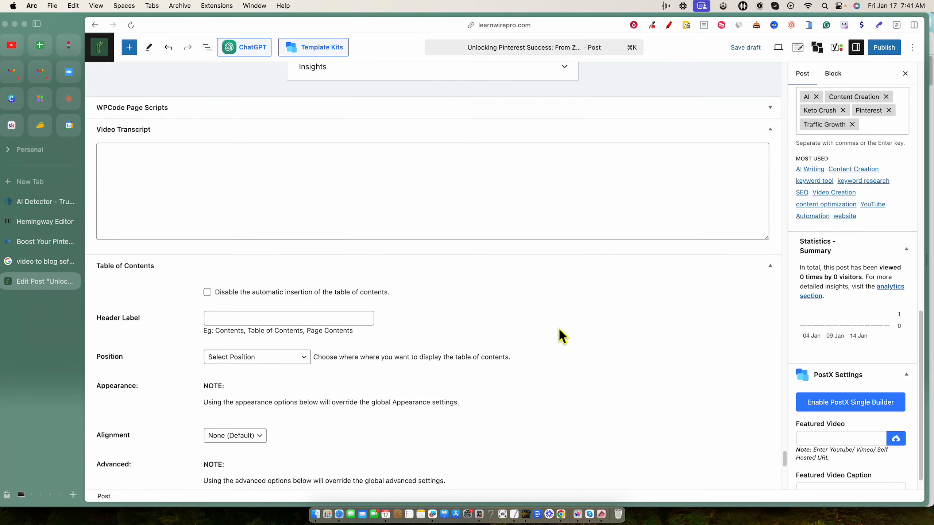
click(209, 278)
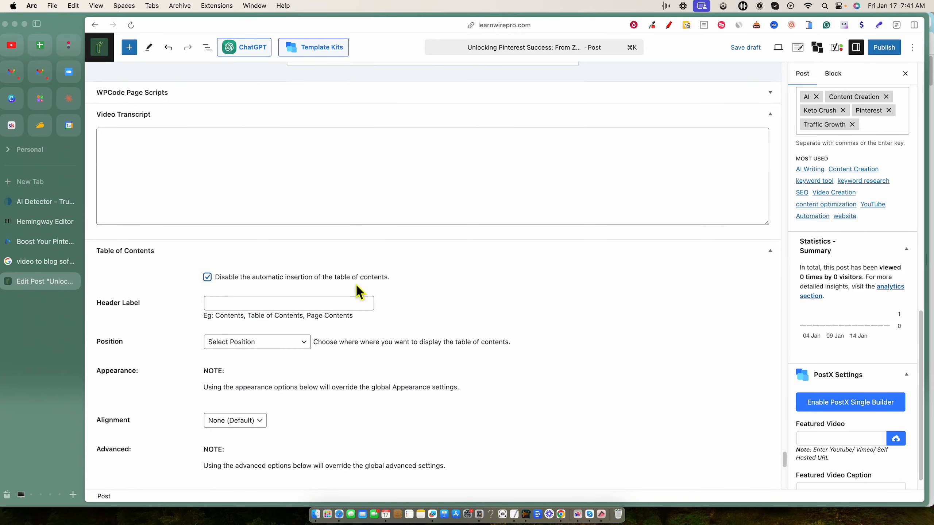
scroll(692, 340, down, 3)
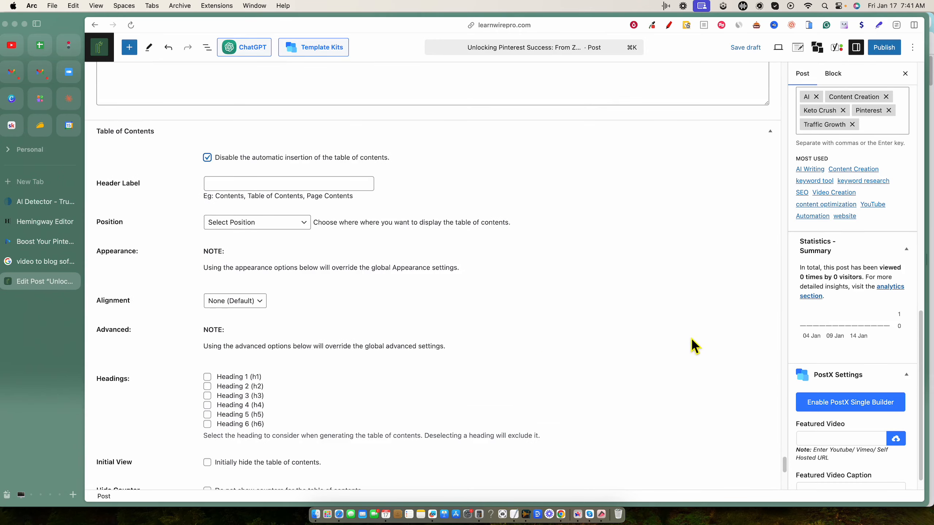
scroll(666, 254, down, 9)
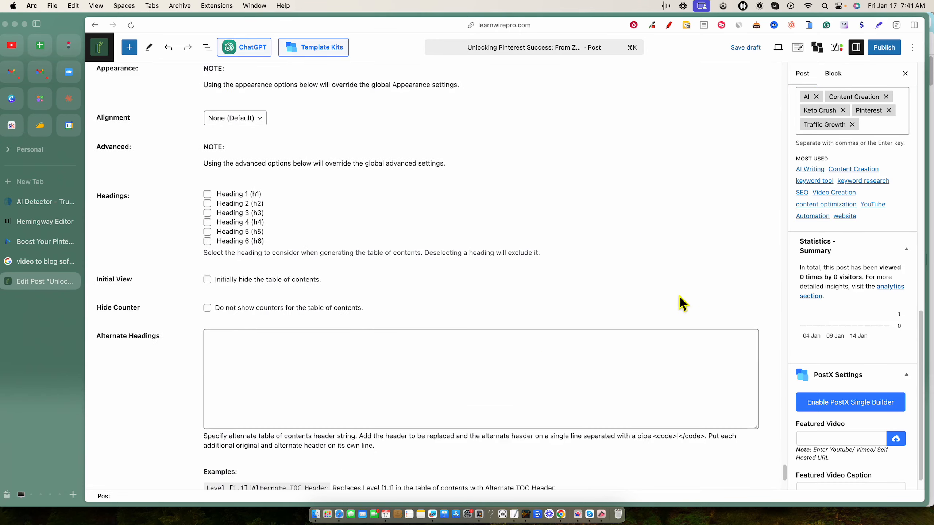
Step: Start replacing the post's featured image and upload the LearnWire YouTube thumbnail (38) PNG from the Downloads folder
scroll(708, 304, up, 20)
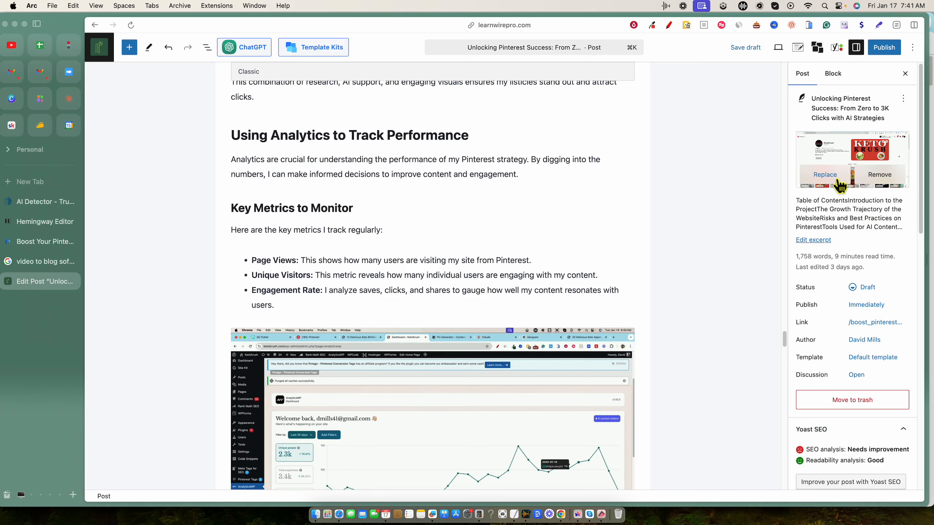
click(834, 180)
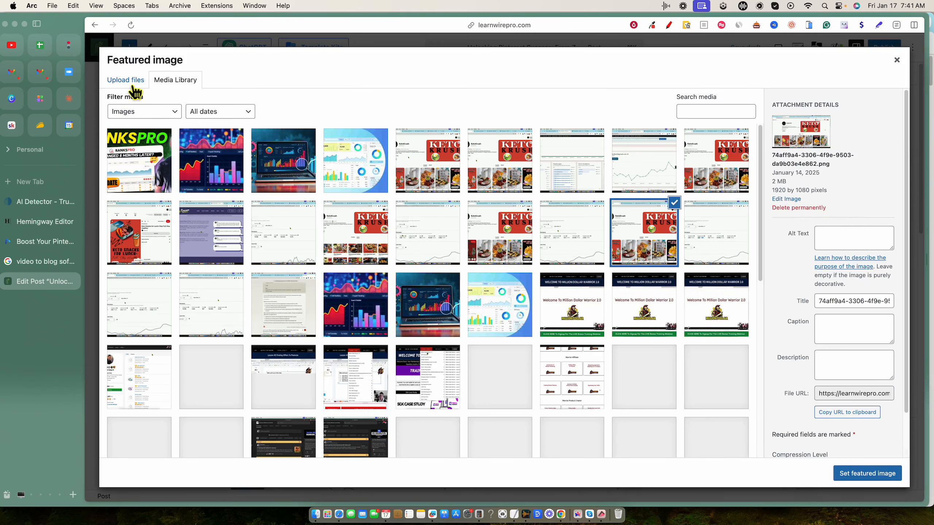
click(131, 85)
click(515, 263)
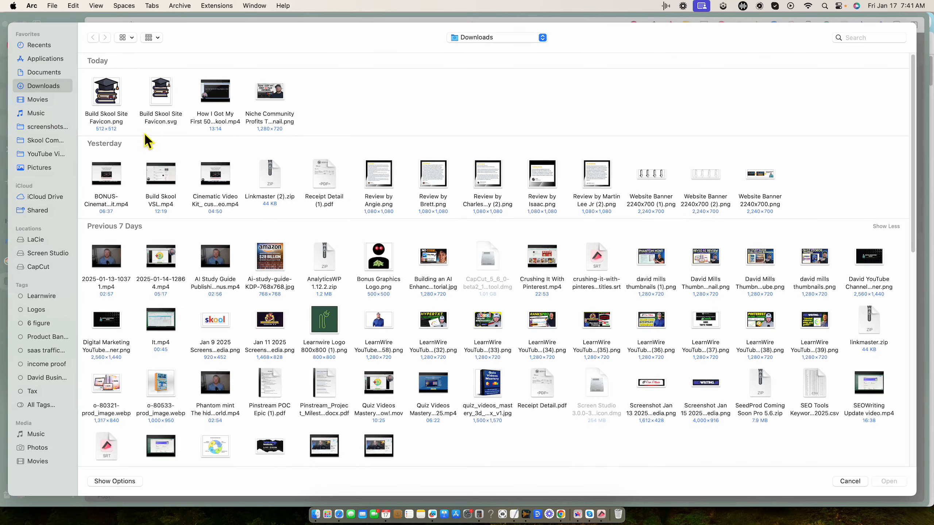
click(787, 352)
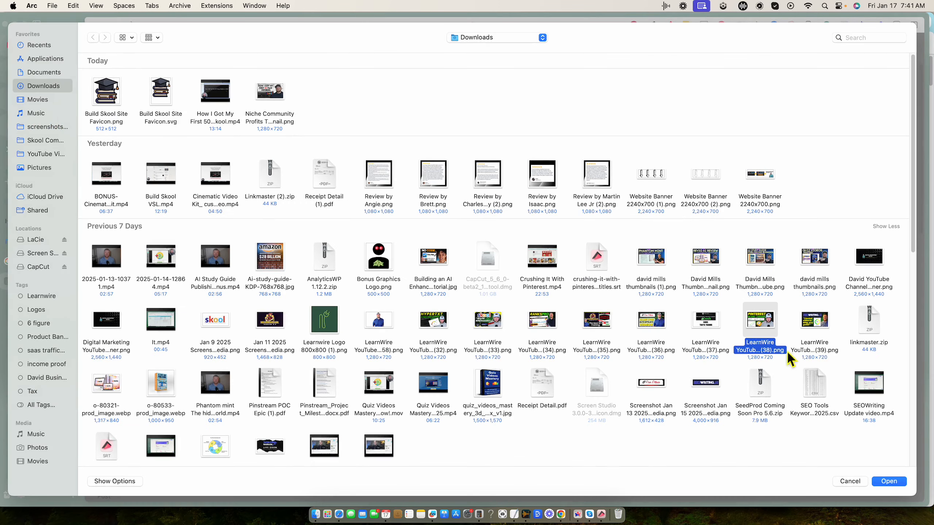
click(889, 481)
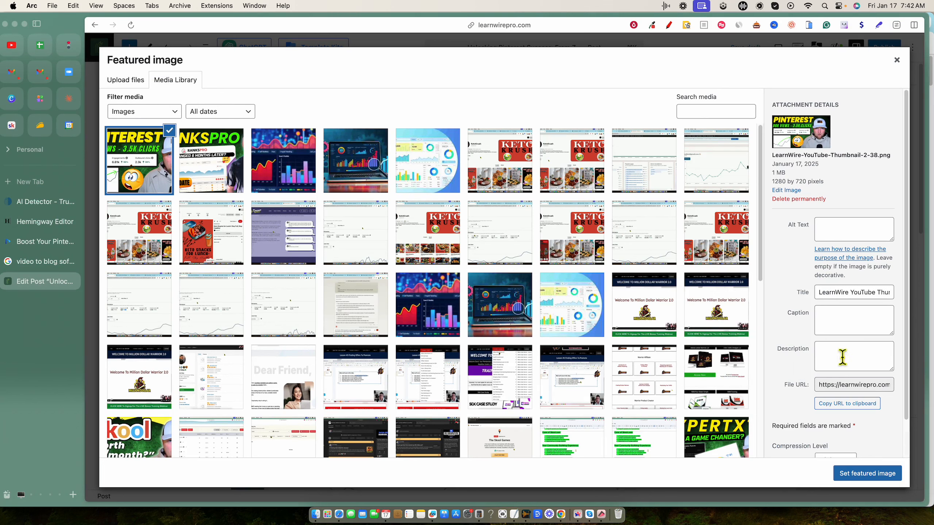
Step: Paste the copied meta description as the uploaded thumbnail's title and alt text, and set the thumbnail as the featured image
click(823, 299)
key(cmd+a)
key(BackSpace)
key(cmd+v)
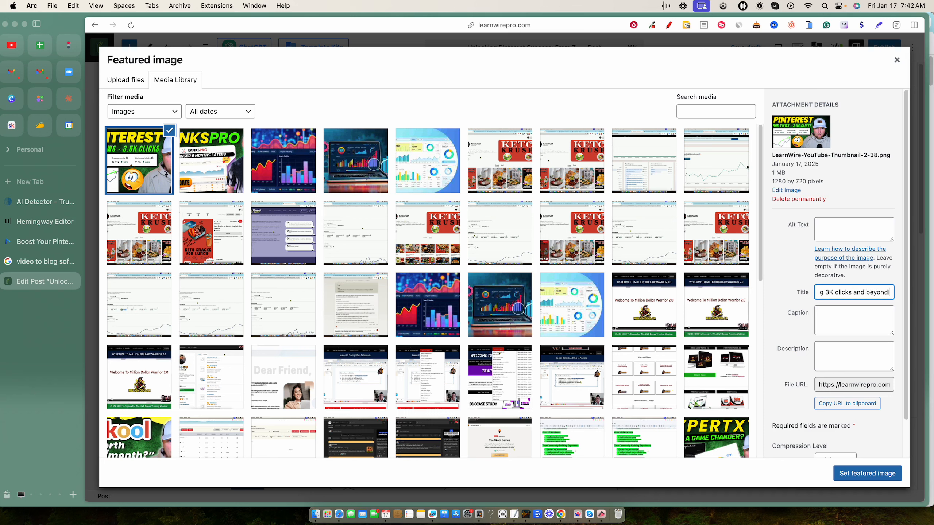
click(853, 239)
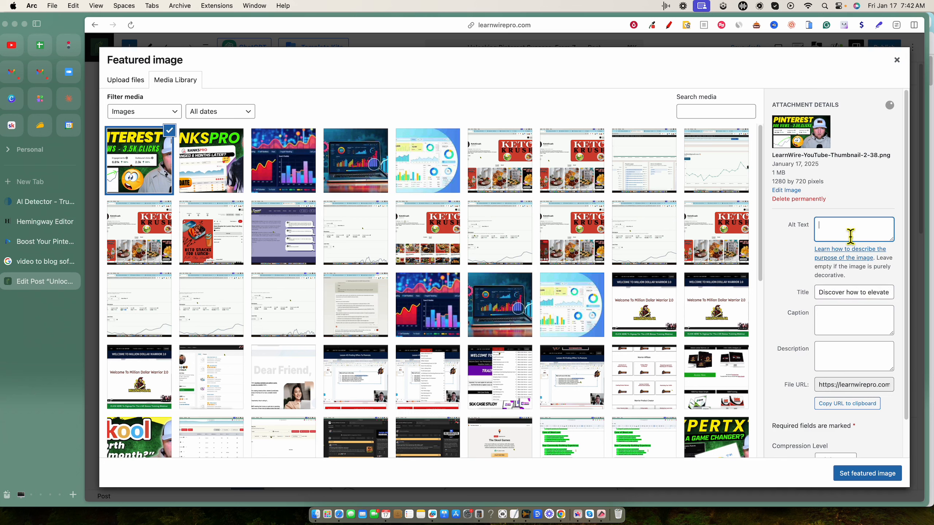
key(cmd+v)
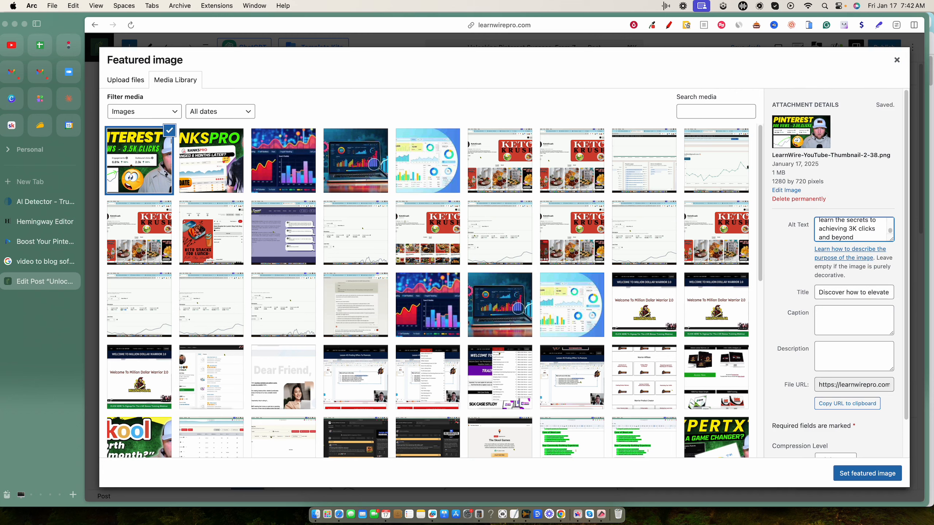
click(876, 473)
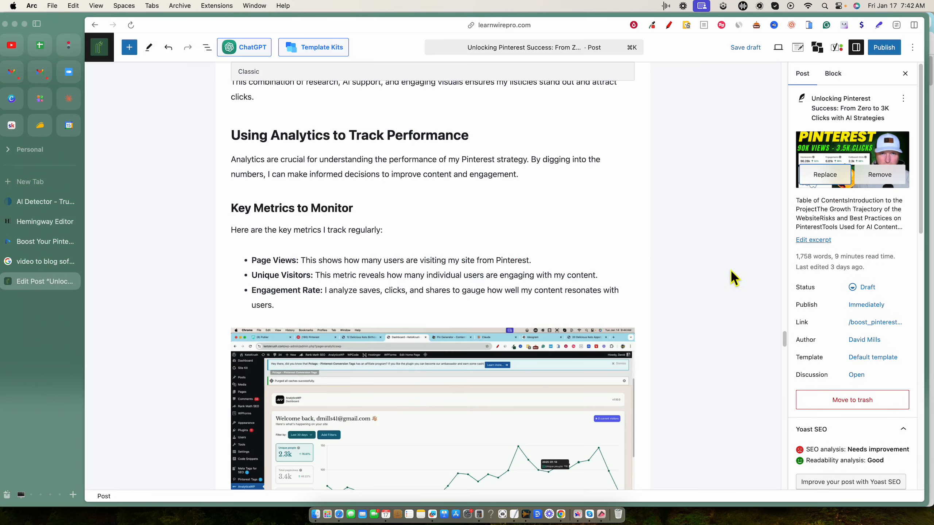
Step: Publish the post and look back through its article body in the editor
click(884, 47)
click(882, 47)
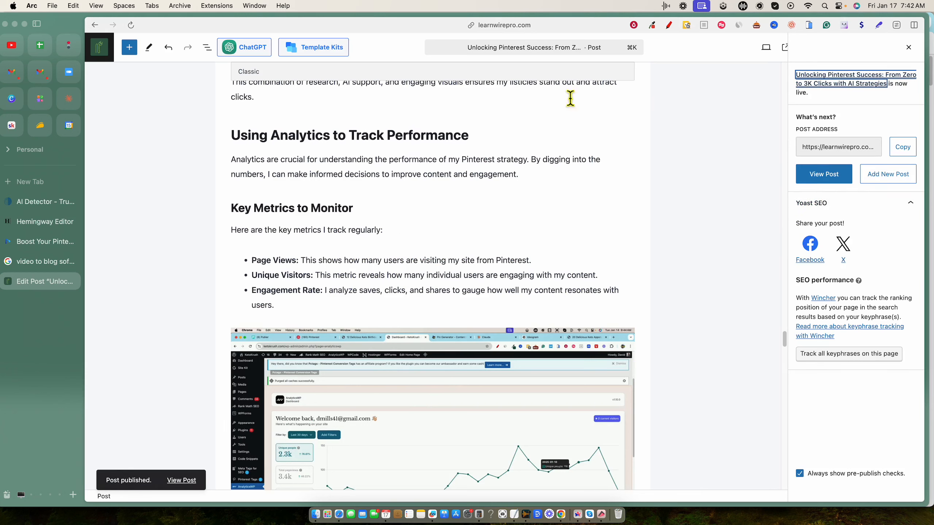
scroll(568, 280, up, 10)
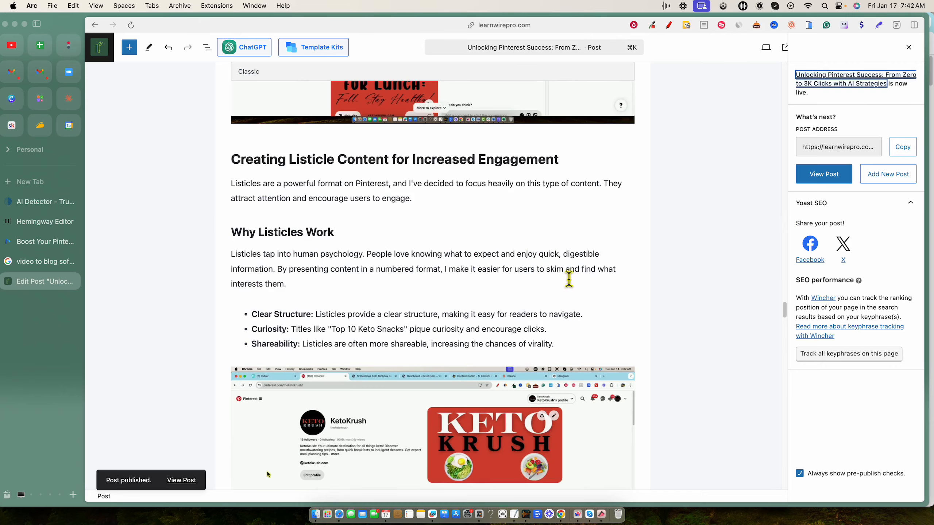
scroll(551, 279, up, 15)
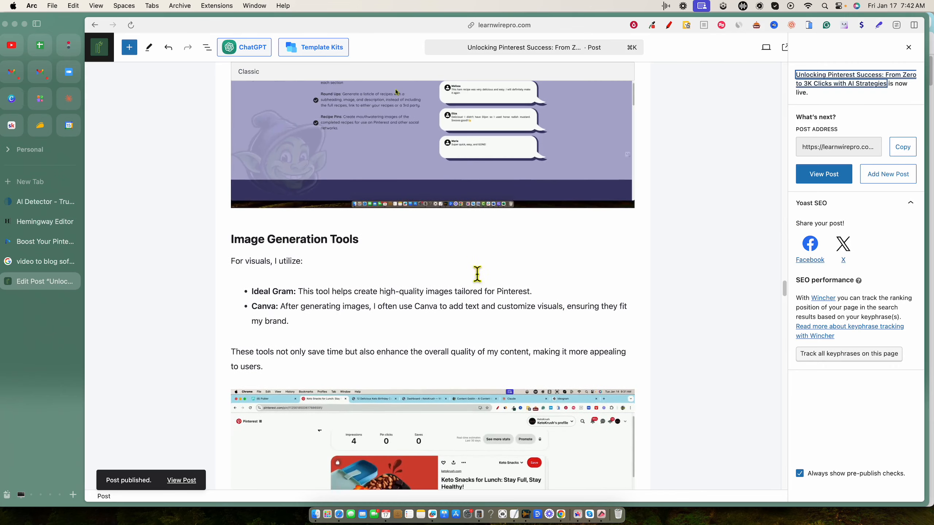
scroll(577, 313, up, 5)
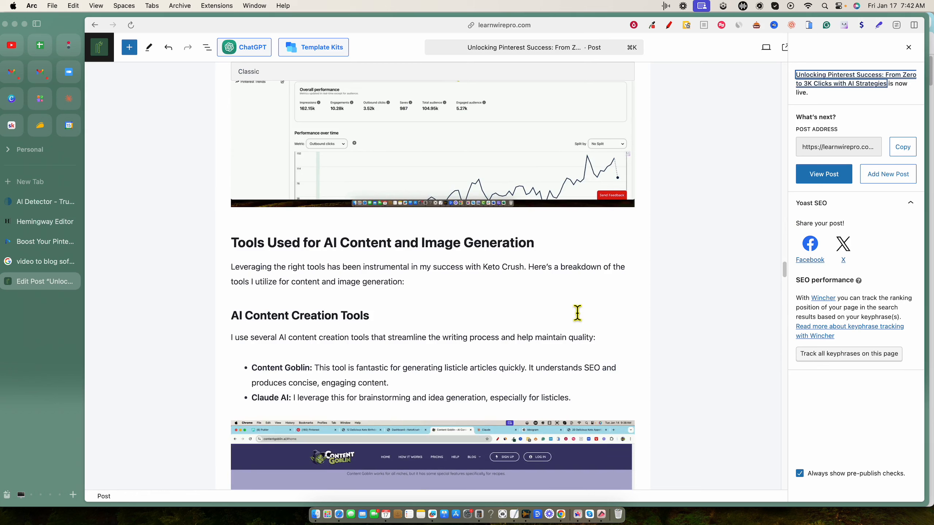
Step: View the published post on the live site and look over its title, embedded video and introduction
click(838, 181)
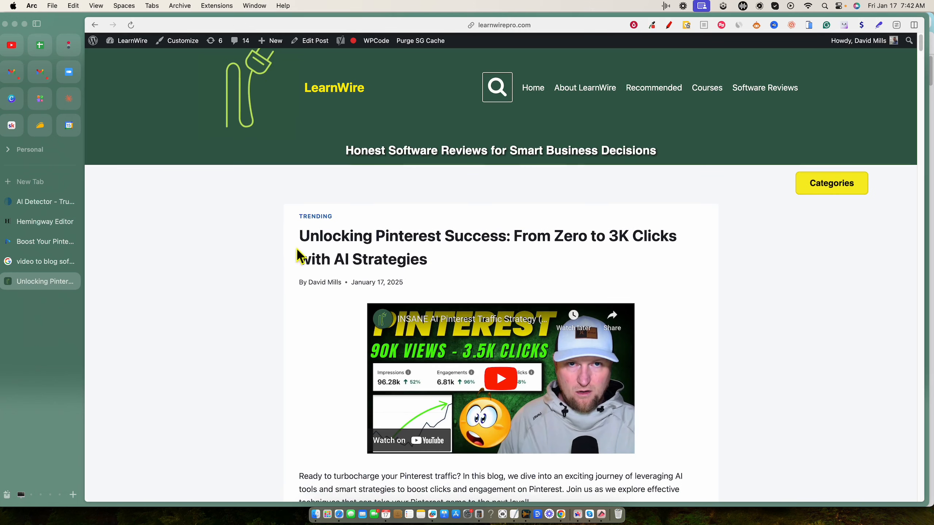
scroll(659, 256, down, 10)
scroll(624, 220, up, 10)
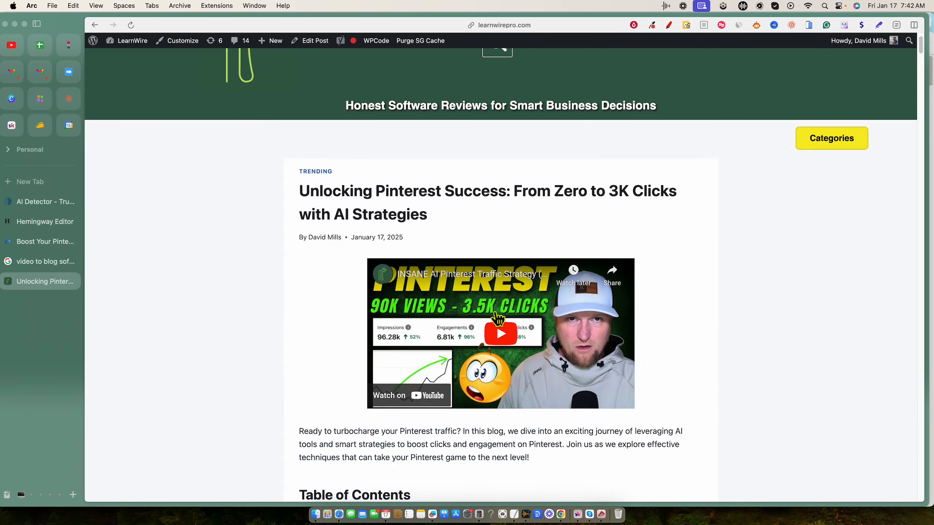
Step: Look through the published post from its introduction and table of contents down to the tags at the end
scroll(563, 384, down, 3)
drag(354, 280, 501, 294)
scroll(428, 335, down, 5)
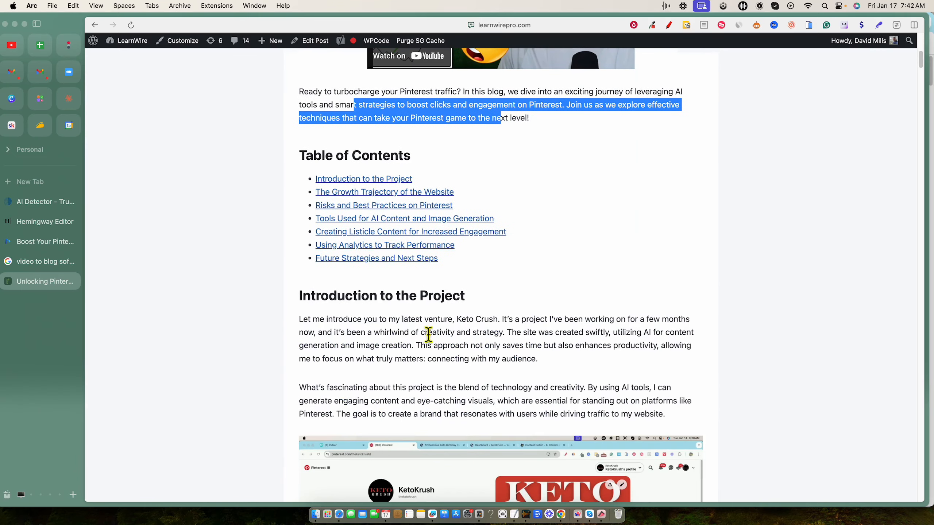
click(378, 235)
scroll(514, 258, down, 15)
scroll(515, 258, down, 8)
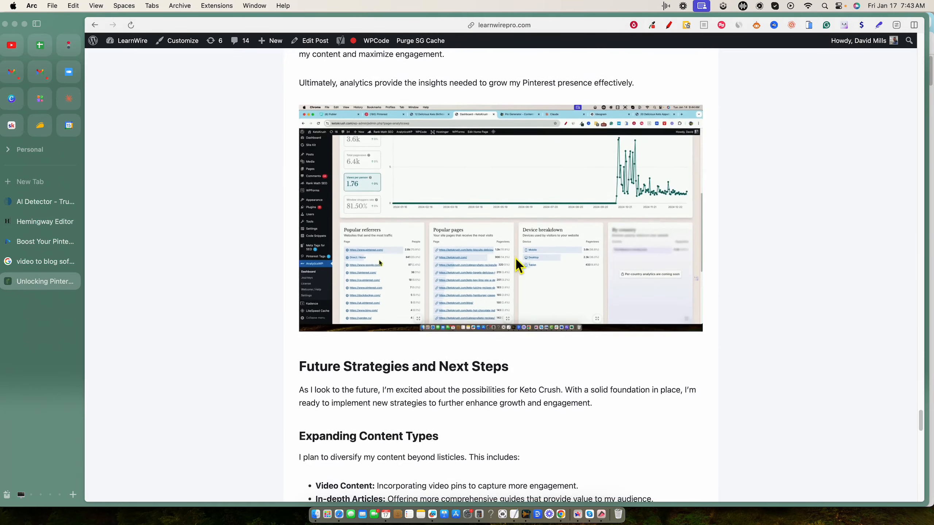
scroll(515, 259, down, 15)
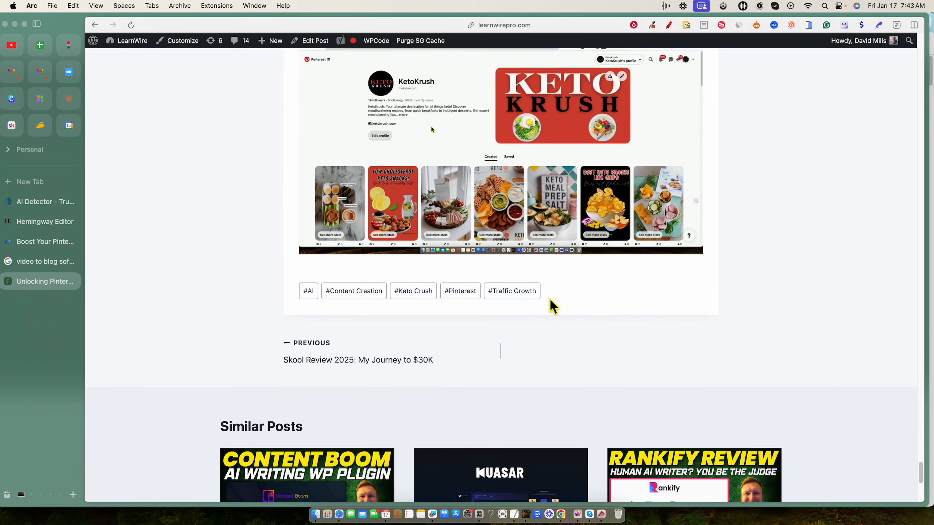
Step: Open the Pinterest analytics screenshot under Best Practices to Mitigate Risks by its image address in a new tab, then return to the post
scroll(552, 305, up, 5)
scroll(550, 299, up, 20)
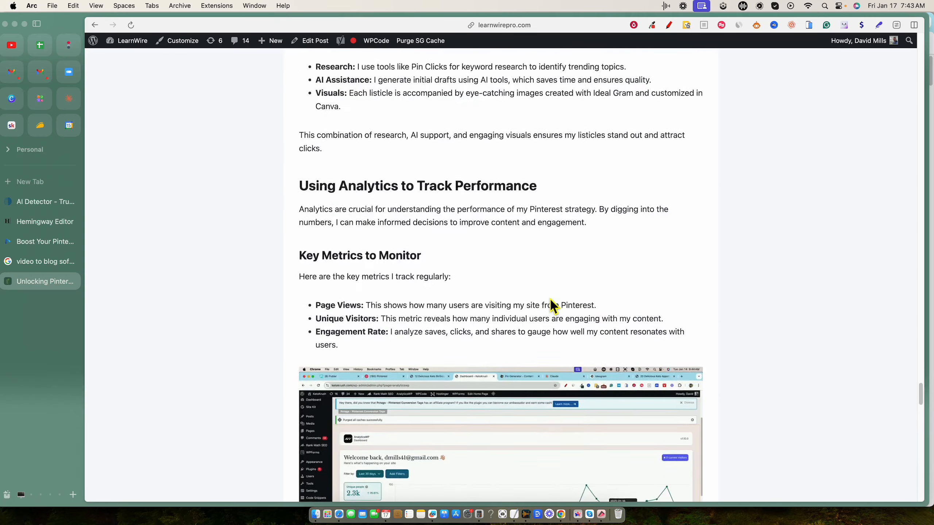
scroll(550, 298, up, 10)
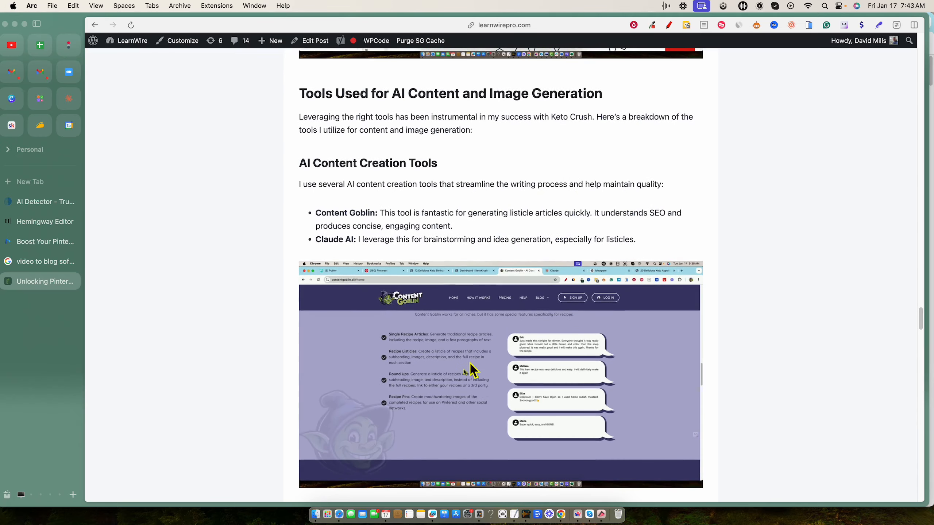
scroll(524, 330, up, 10)
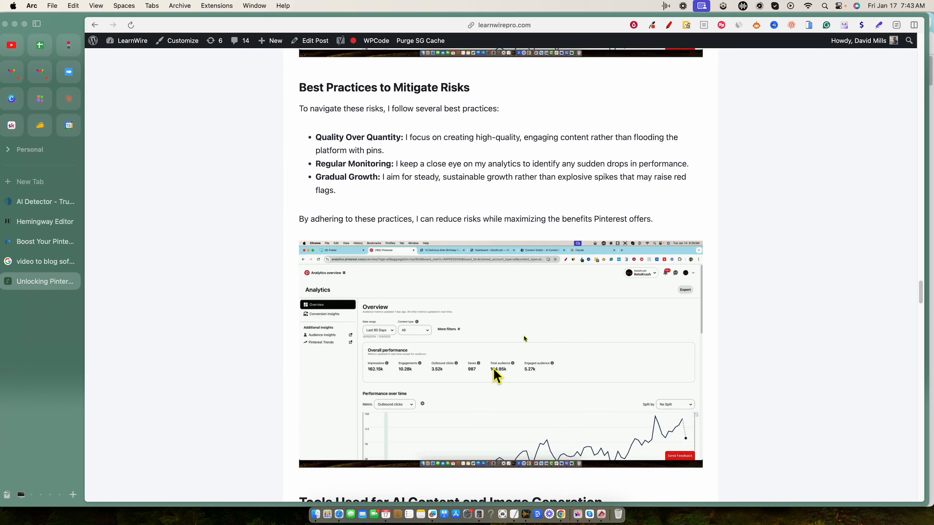
right_click(556, 331)
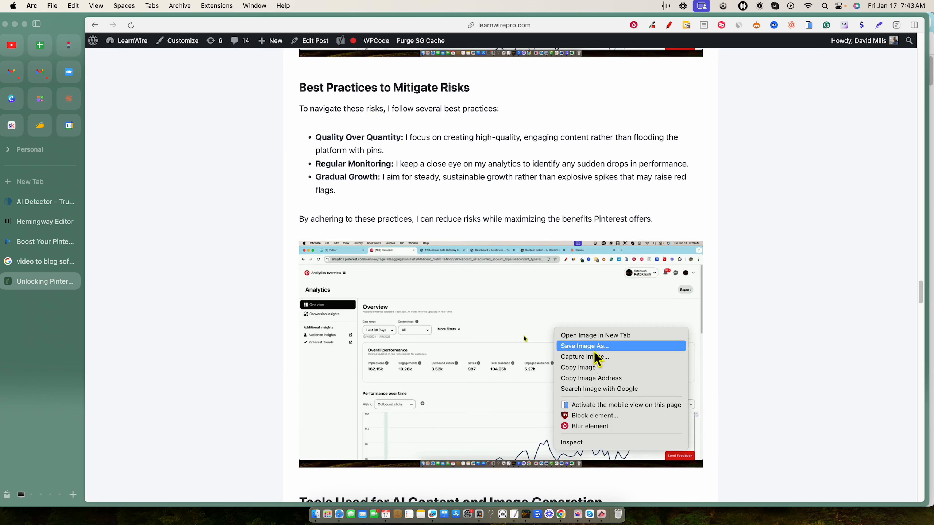
click(602, 379)
key(super+t)
key(super+v)
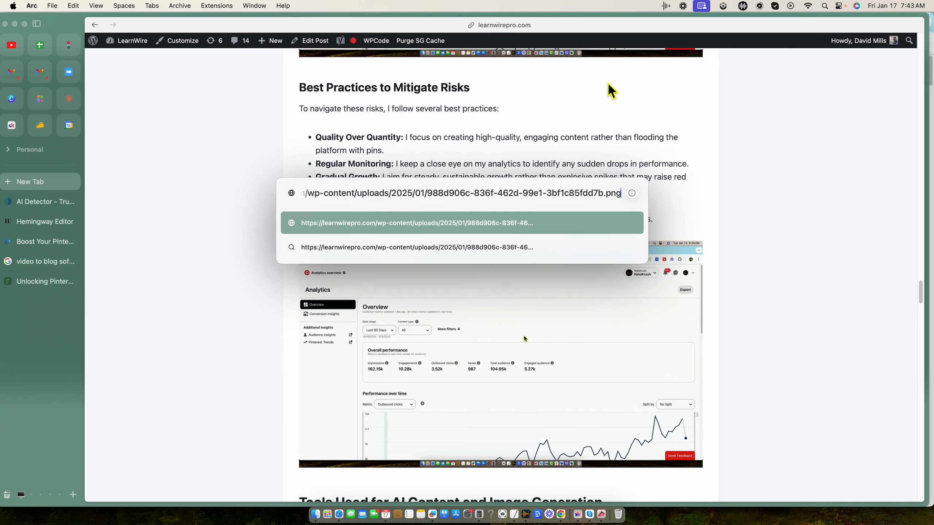
key(Return)
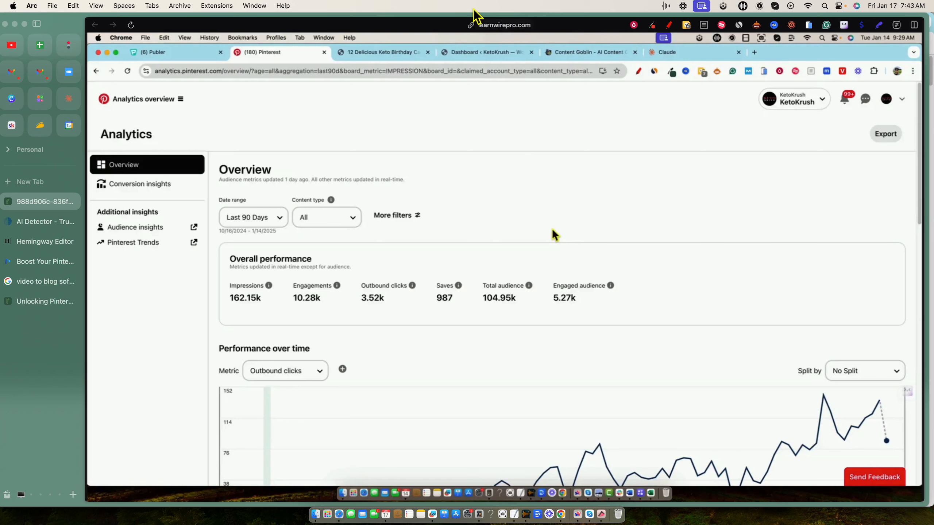
key(ctrl+Tab)
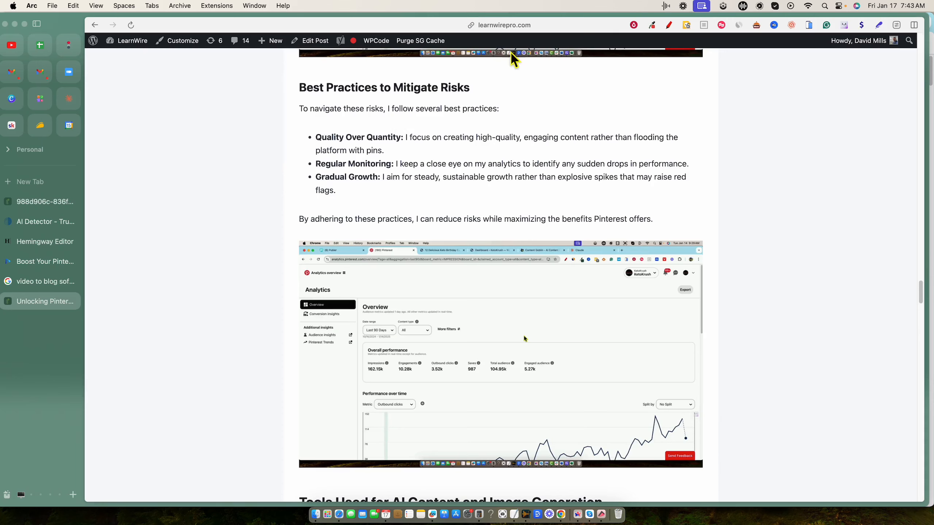
scroll(423, 202, up, 3)
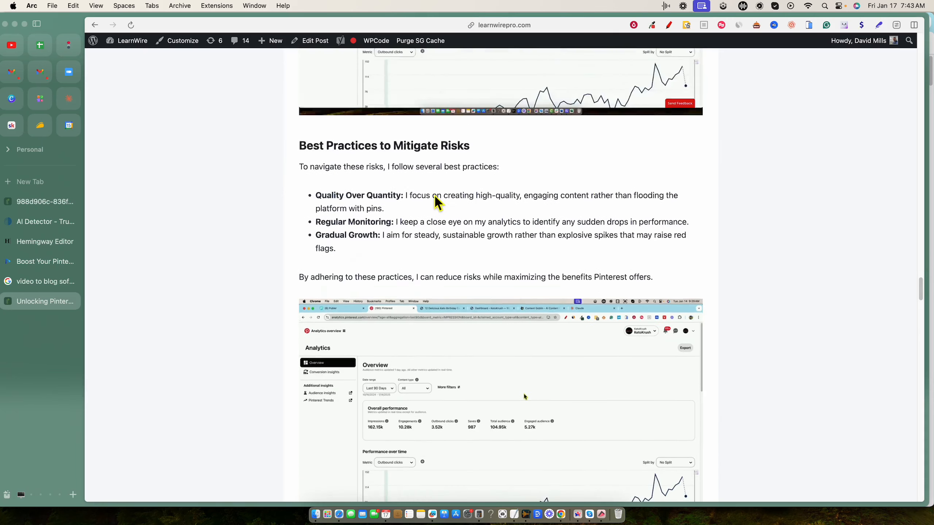